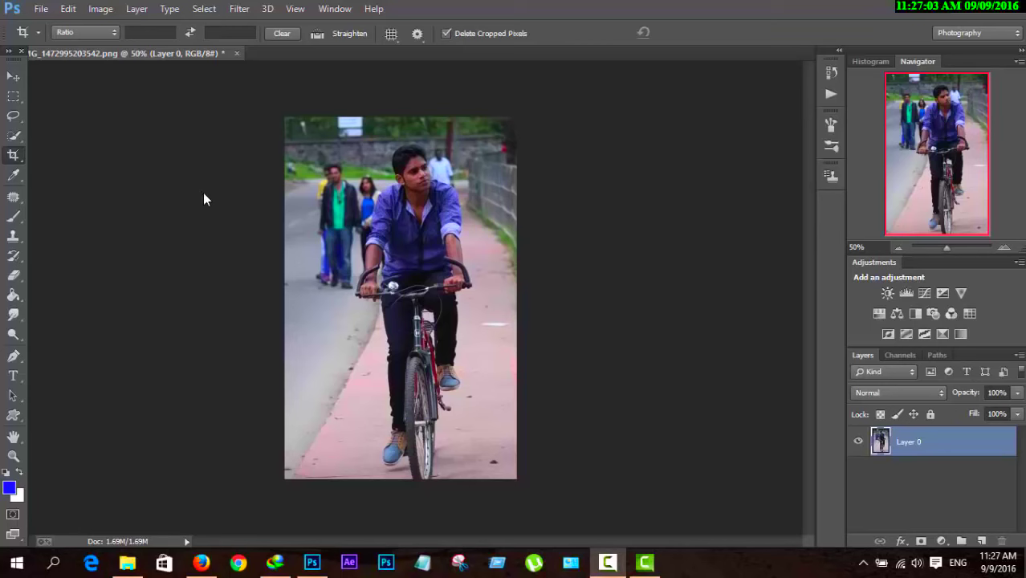
Brighten the photo with a Shadows/Highlights adjustment of 35% shadows and 0% highlights
click(100, 9)
mouse_move(123, 47)
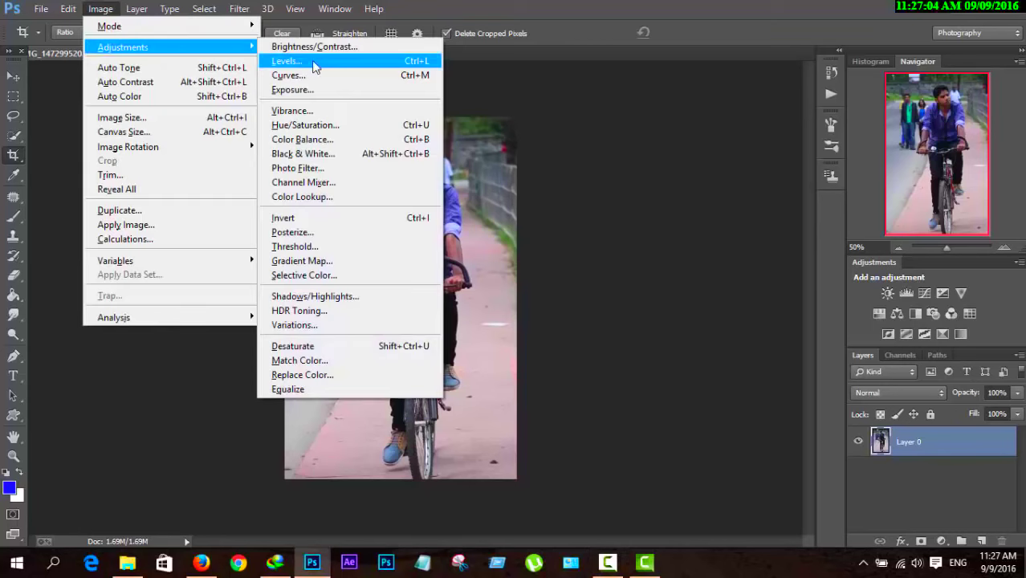
click(341, 296)
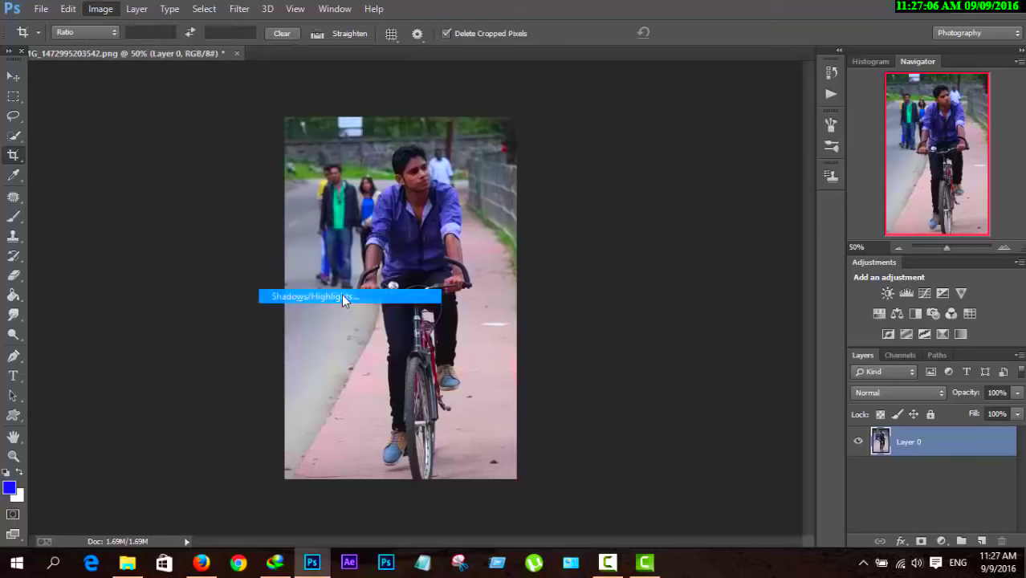
click(919, 207)
key(c)
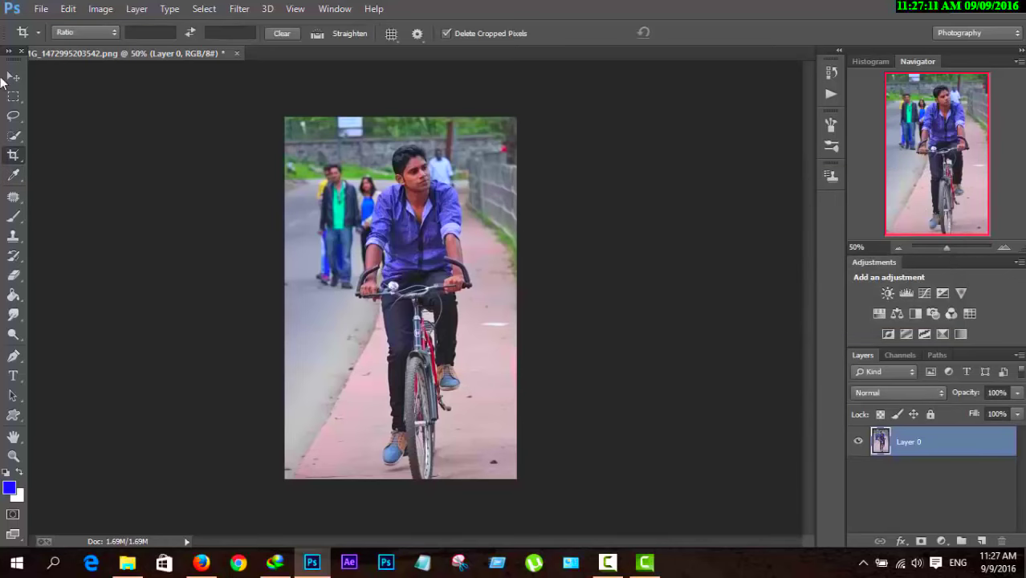
Cycle through the Move and Quick Selection tools, ending on the Pen tool
click(12, 76)
click(14, 136)
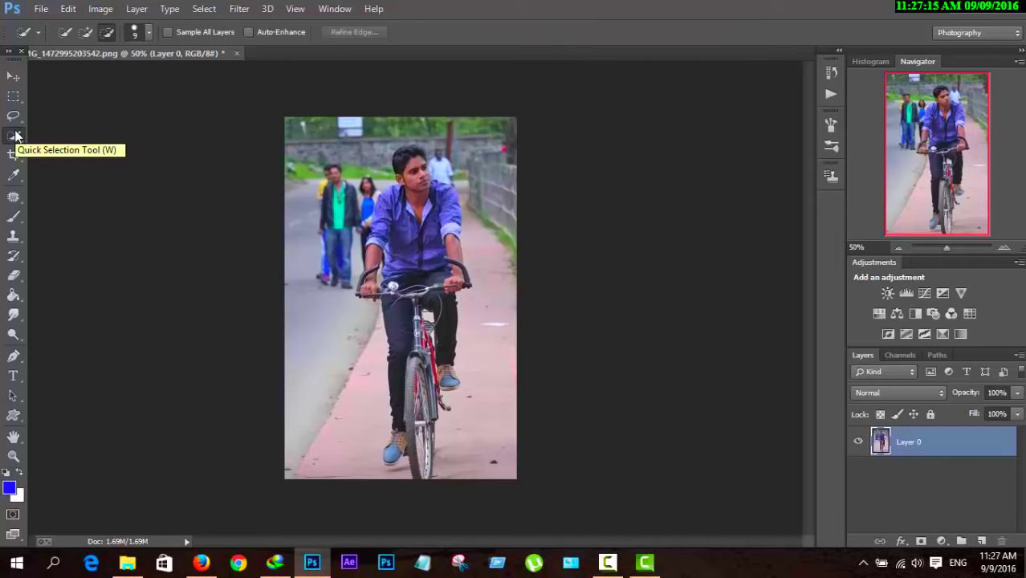
click(13, 355)
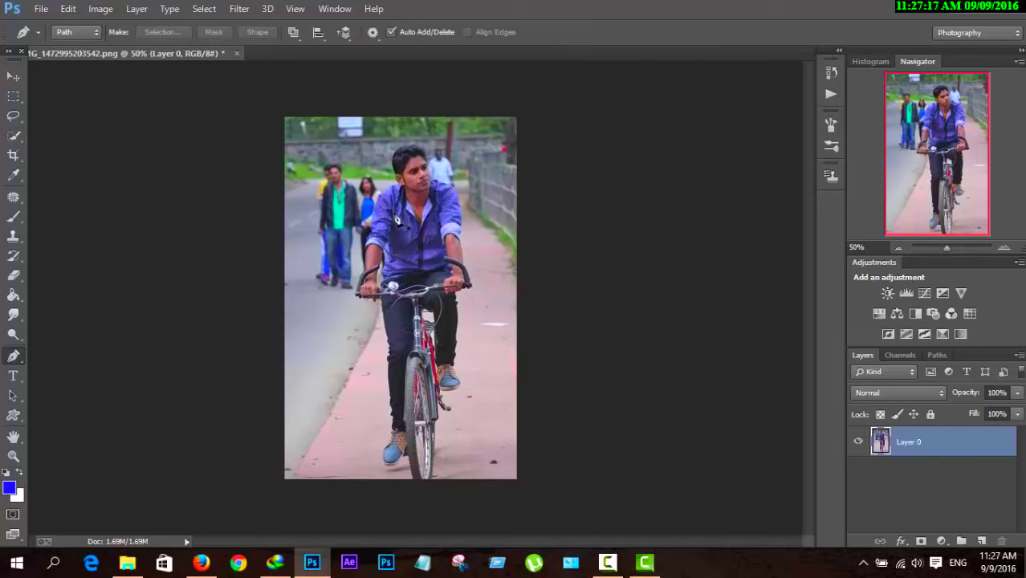
Zoom in to 200% and place the first Pen anchor at the cyclist's ear
key(ctrl+plus)
key(ctrl+plus)
scroll(477, 196, up, 2)
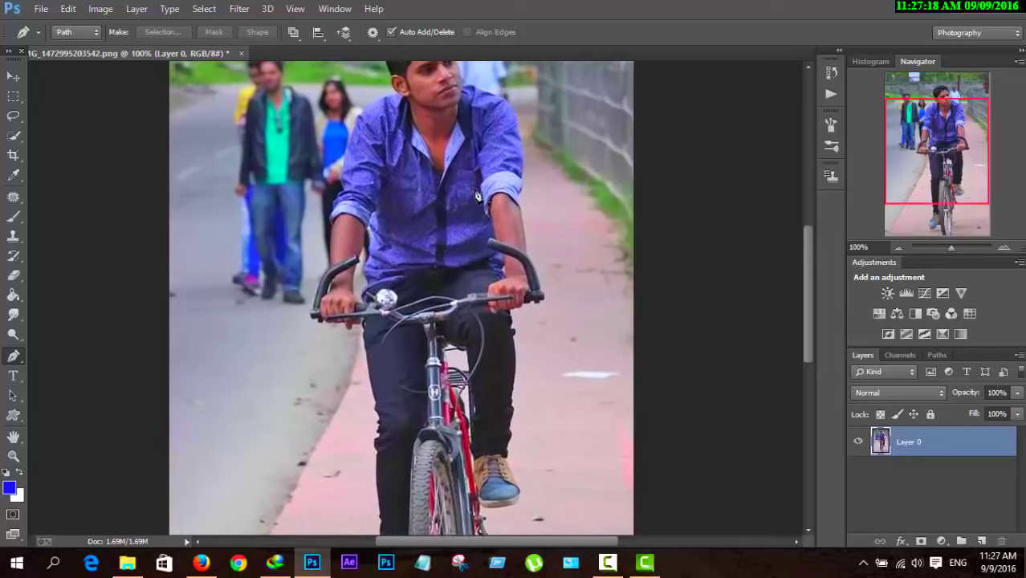
scroll(477, 196, up, 2)
key(ctrl+plus)
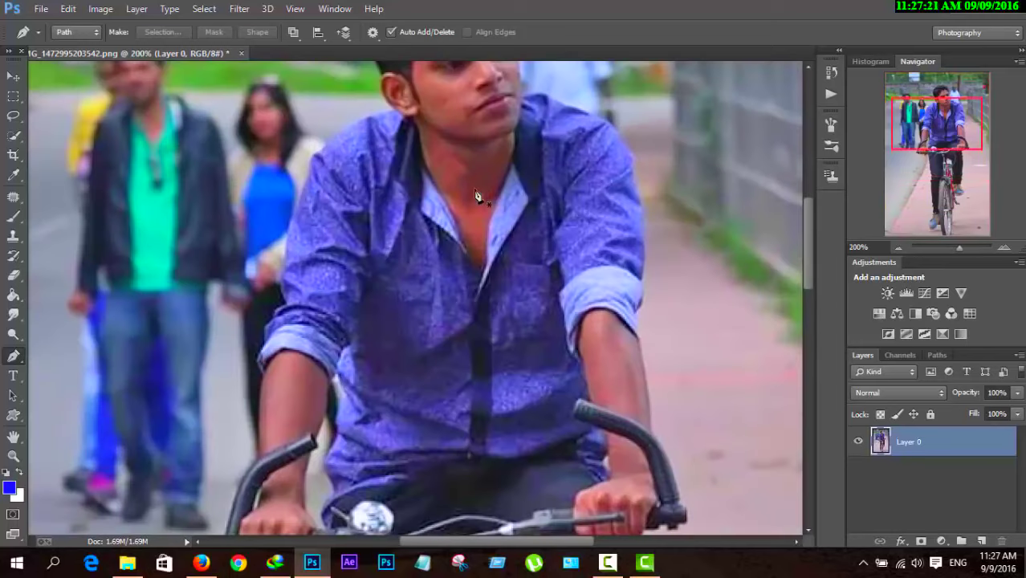
scroll(477, 196, up, 2)
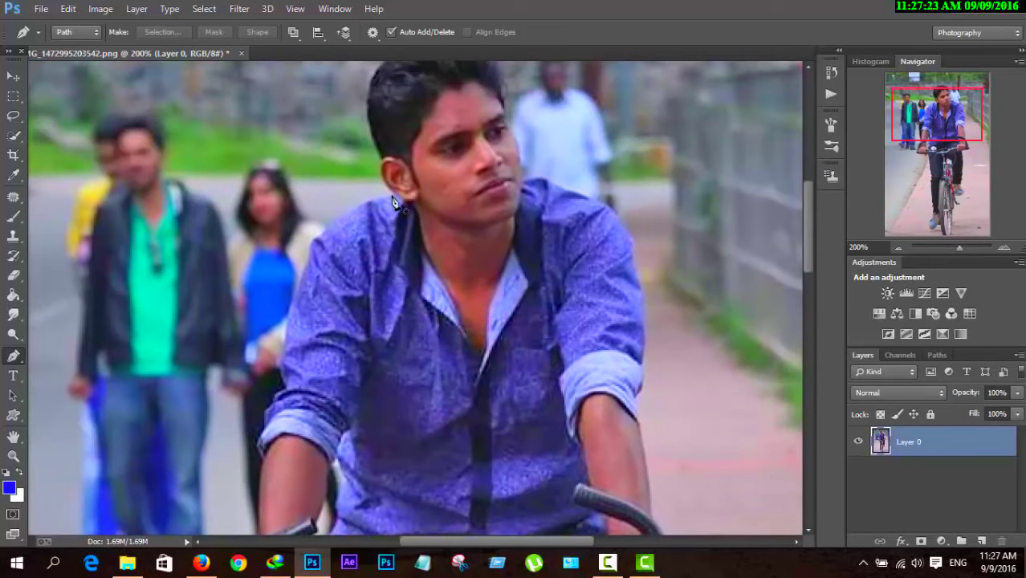
click(387, 195)
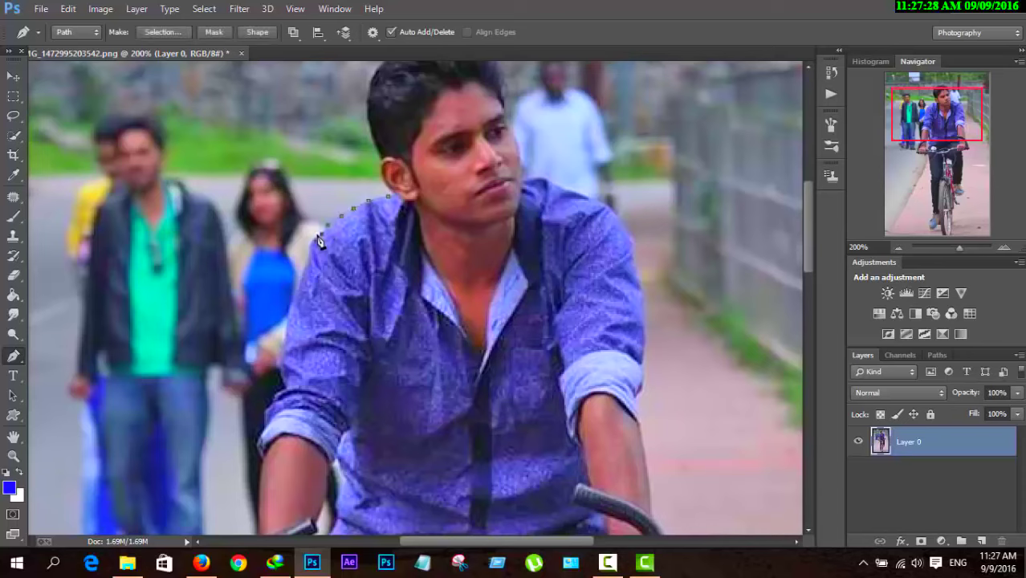
Continue the path down the left shoulder and arm to the bottom of the hand
scroll(319, 238, down, 1)
scroll(291, 243, down, 1)
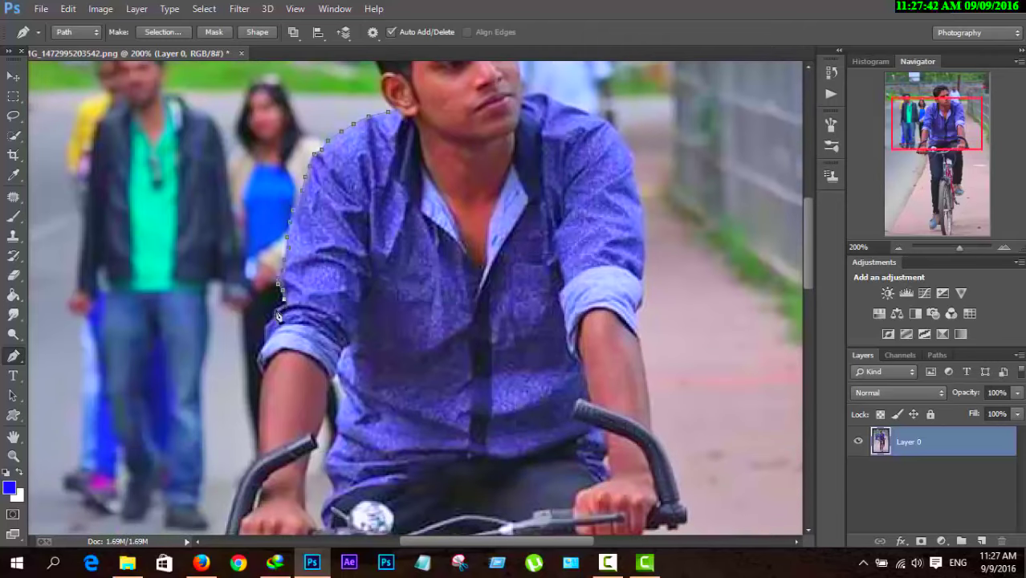
scroll(277, 316, down, 1)
scroll(261, 273, down, 1)
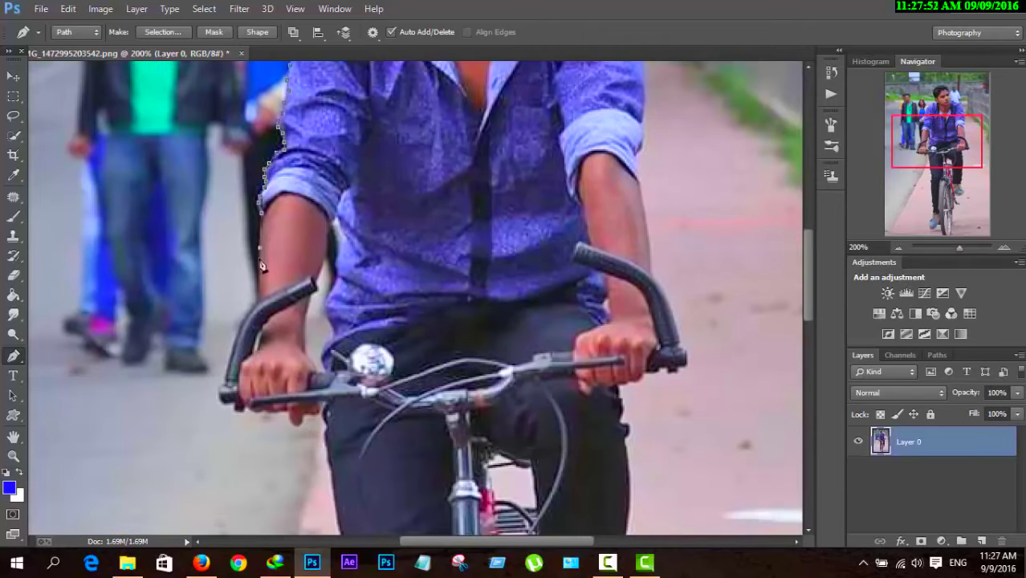
scroll(260, 265, down, 1)
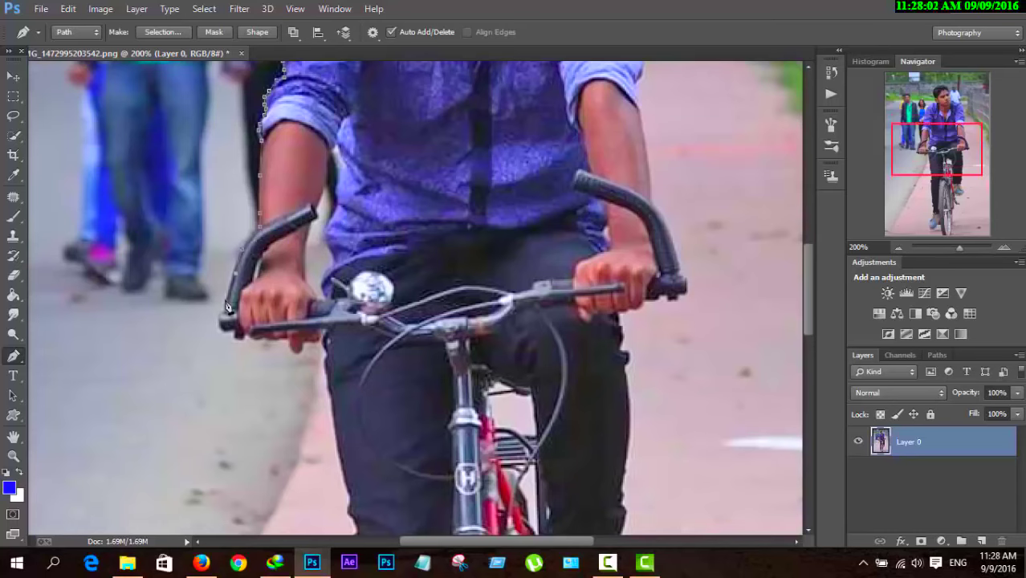
scroll(232, 281, down, 1)
click(281, 270)
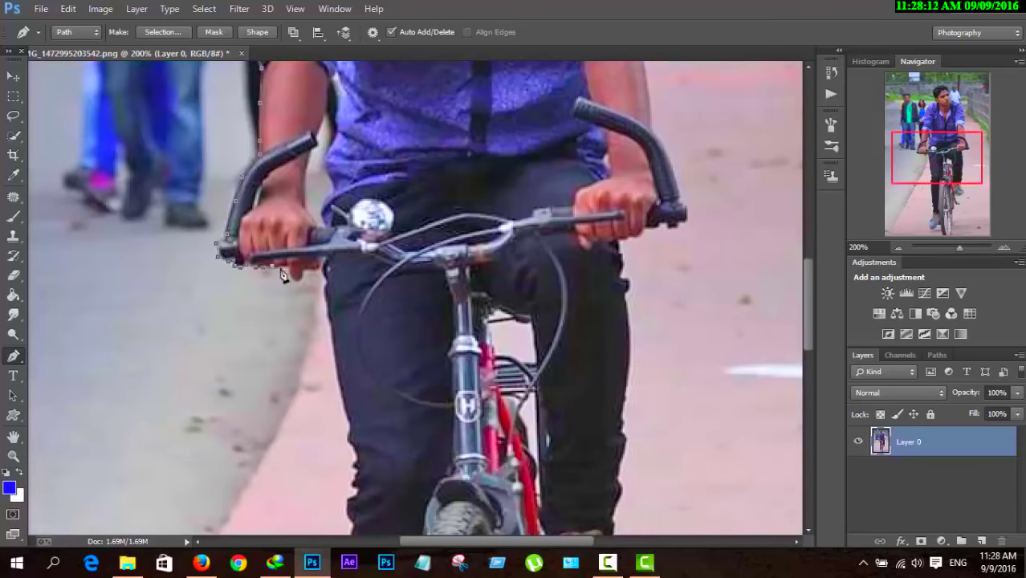
Extend the path down the upper edge of the trouser leg
scroll(321, 265, down, 1)
scroll(329, 233, down, 1)
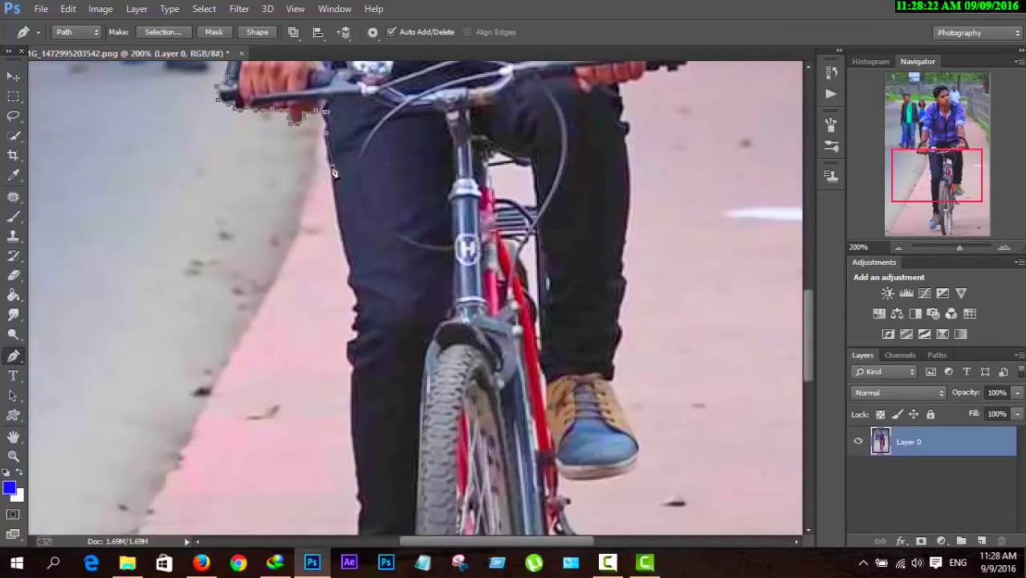
scroll(342, 192, down, 1)
scroll(354, 154, down, 1)
click(347, 134)
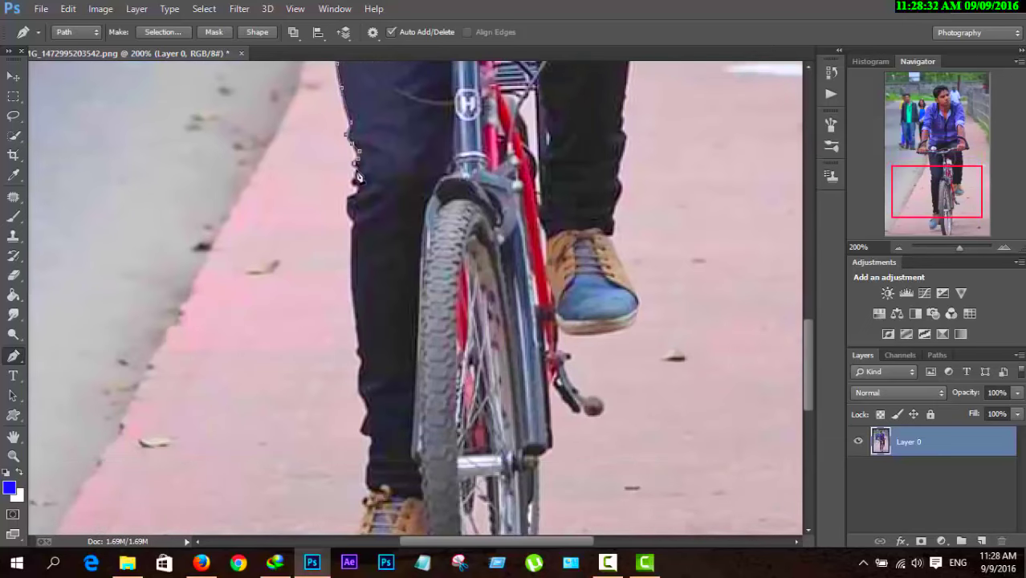
scroll(352, 201, down, 1)
click(354, 212)
scroll(354, 213, down, 1)
scroll(357, 177, down, 1)
click(359, 118)
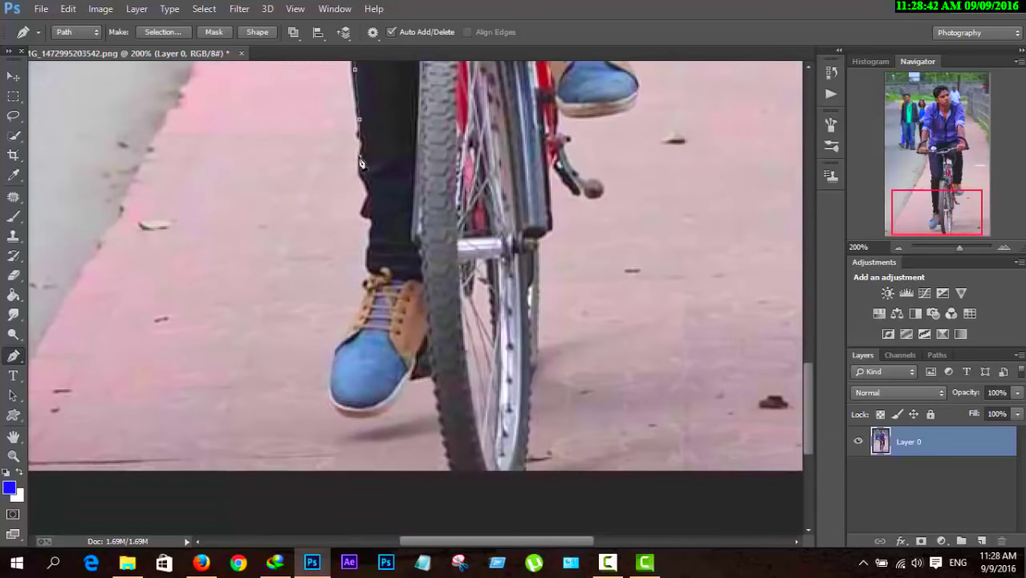
click(364, 175)
Trace the lower trouser edge and around the front shoe's toe
click(366, 211)
click(370, 233)
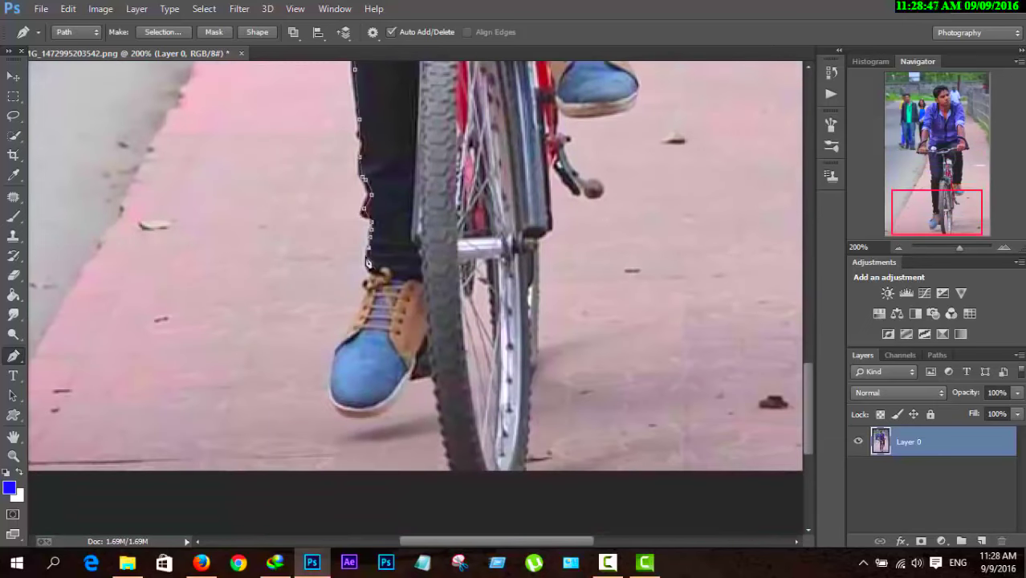
click(344, 336)
click(334, 351)
Add anchors along the tyre edge and across the bottom of the tyre
scroll(425, 381, down, 1)
scroll(438, 354, down, 1)
click(439, 261)
click(442, 278)
click(452, 315)
click(528, 315)
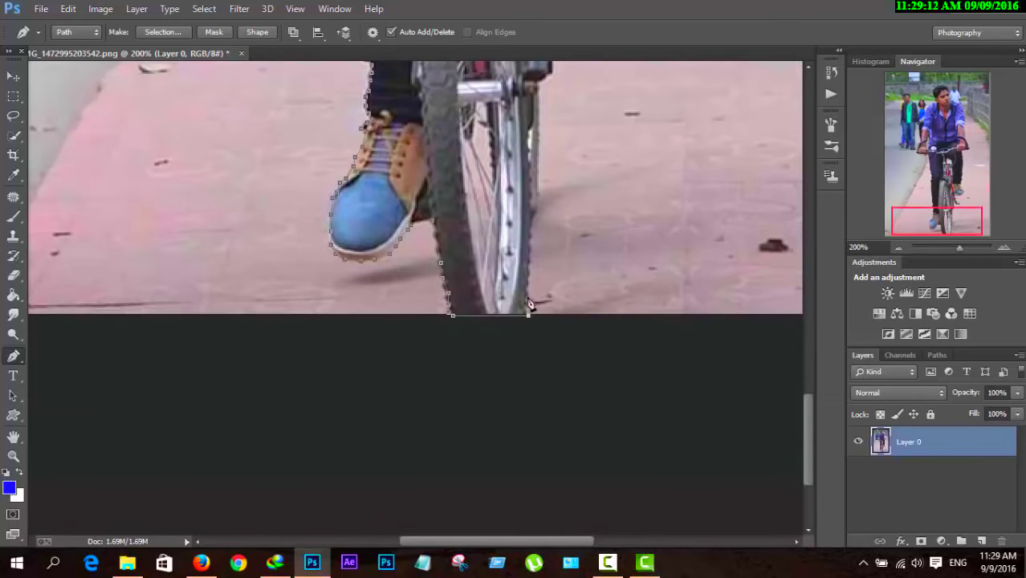
Trace the path around the pedal crank and pedal
scroll(539, 207, up, 1)
scroll(551, 200, up, 1)
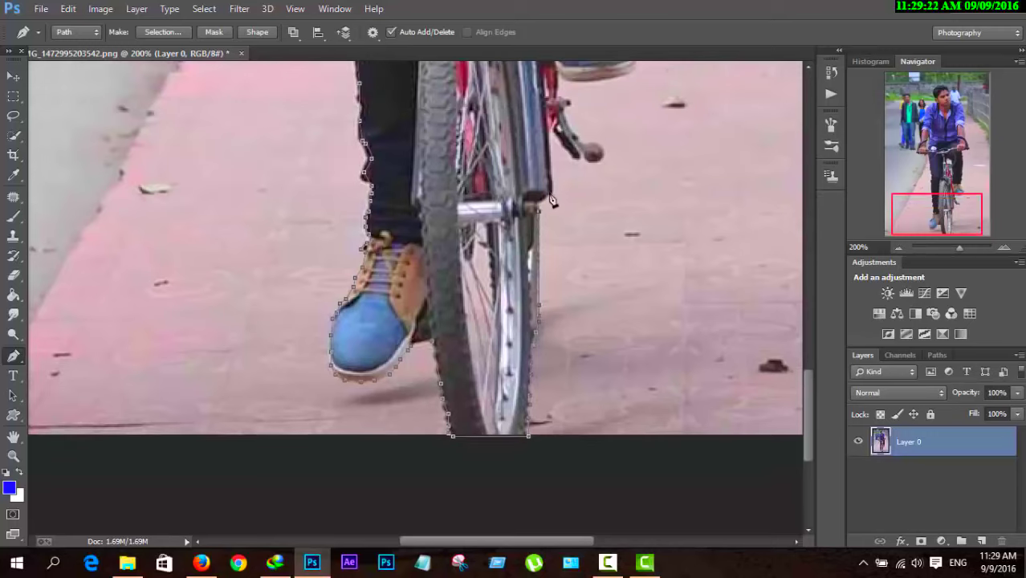
click(559, 142)
click(569, 153)
click(580, 158)
click(593, 158)
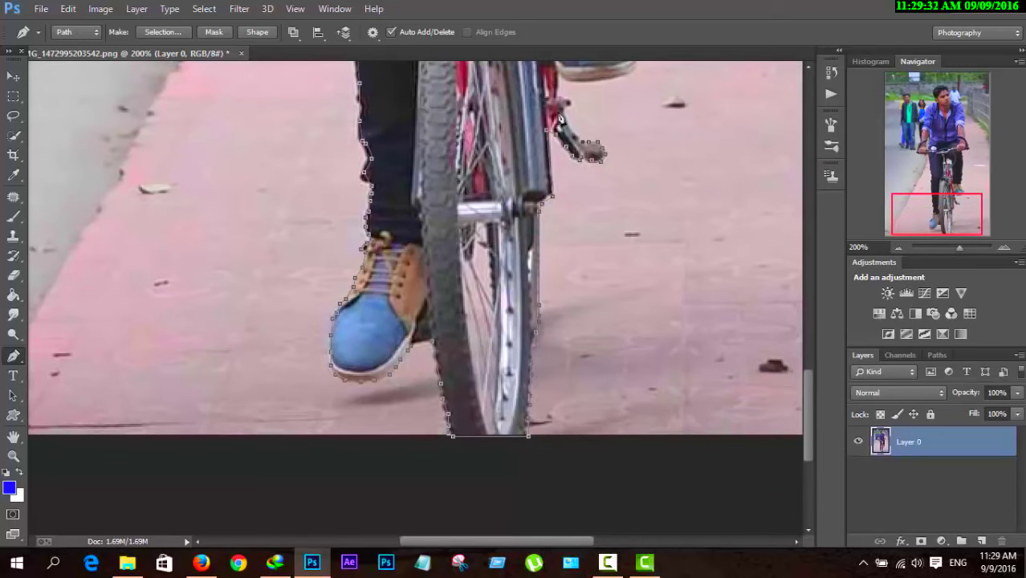
Outline the toe, front edge and top of the other shoe
scroll(560, 117, up, 1)
scroll(566, 243, up, 2)
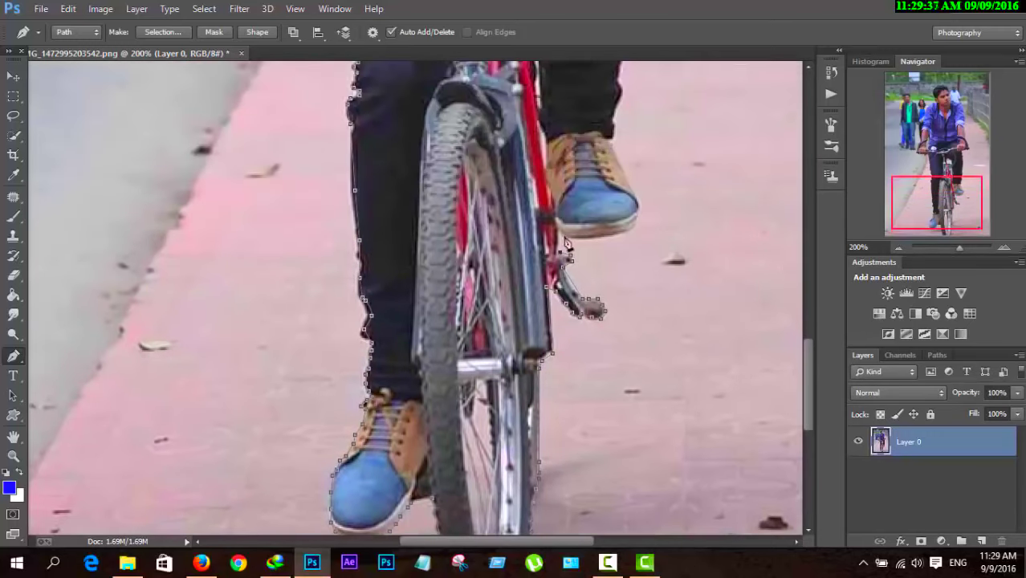
click(637, 225)
click(641, 215)
scroll(640, 215, up, 1)
click(640, 260)
scroll(616, 207, up, 1)
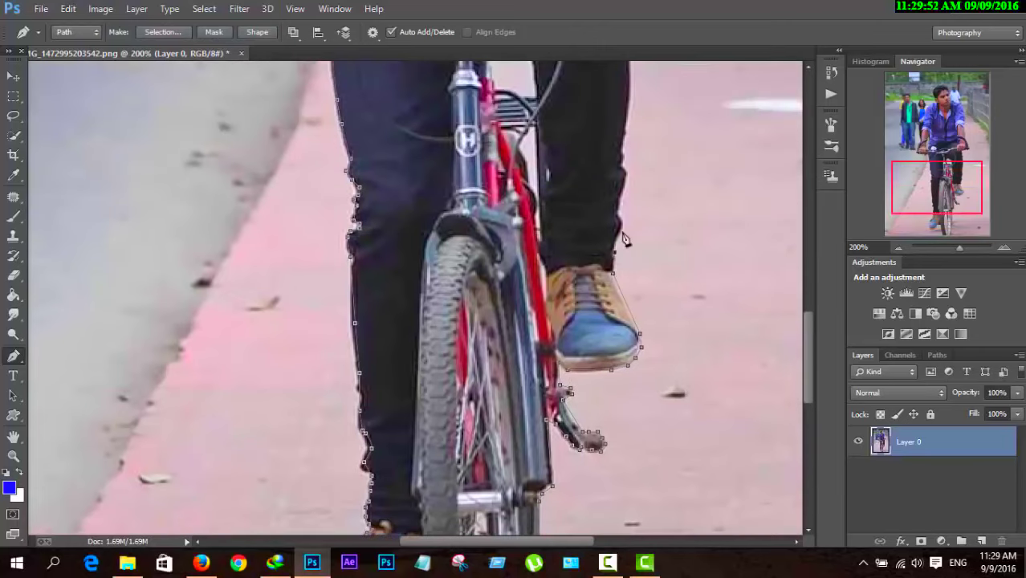
Trace the path up the edge of the other leg
click(617, 256)
click(624, 221)
click(629, 183)
scroll(648, 172, up, 1)
scroll(635, 200, up, 1)
click(625, 198)
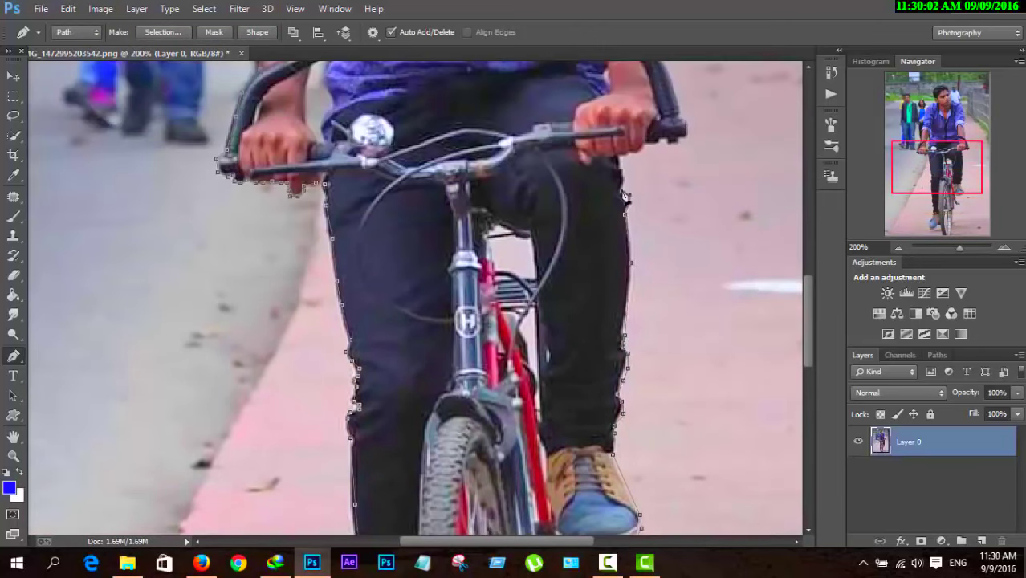
Trace along the bottom and up the side of the right handlebar grip
click(649, 145)
click(666, 142)
scroll(689, 126, up, 1)
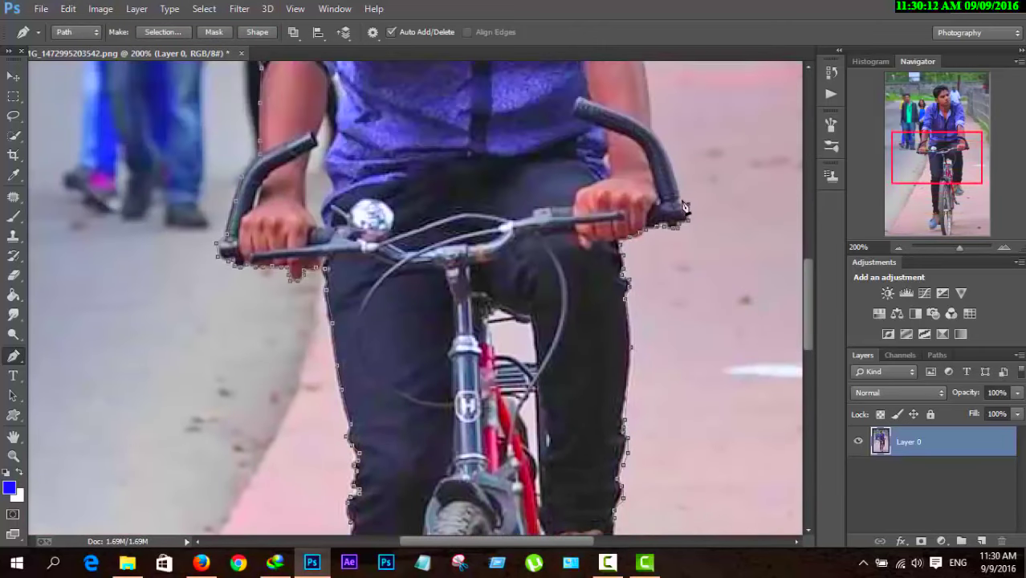
click(675, 168)
click(660, 135)
scroll(671, 121, up, 1)
scroll(648, 153, up, 1)
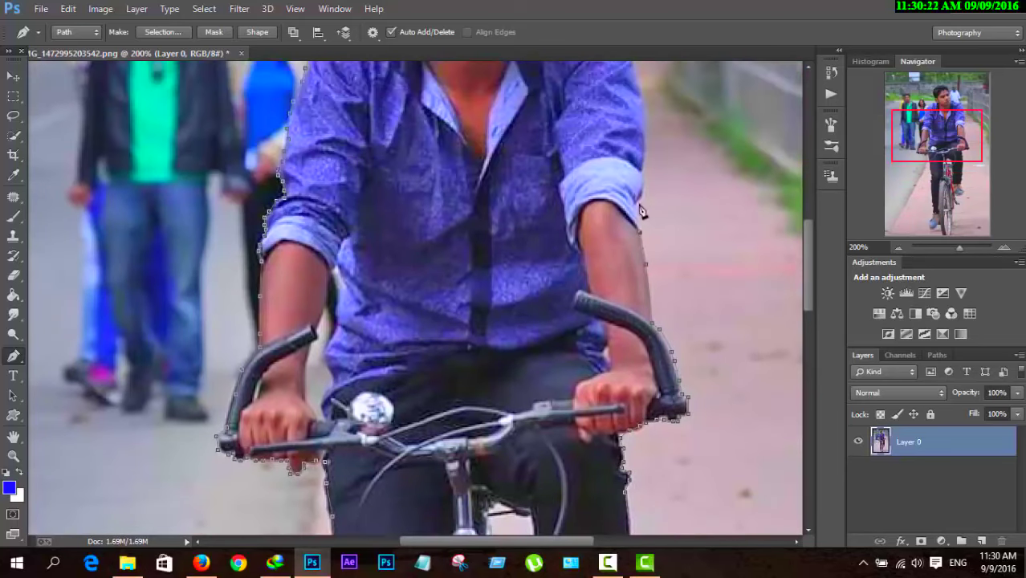
Run the path up the shirt and shoulder, around the hair, closing at the ear
click(645, 211)
scroll(645, 210, up, 1)
click(642, 224)
click(608, 138)
scroll(584, 147, up, 1)
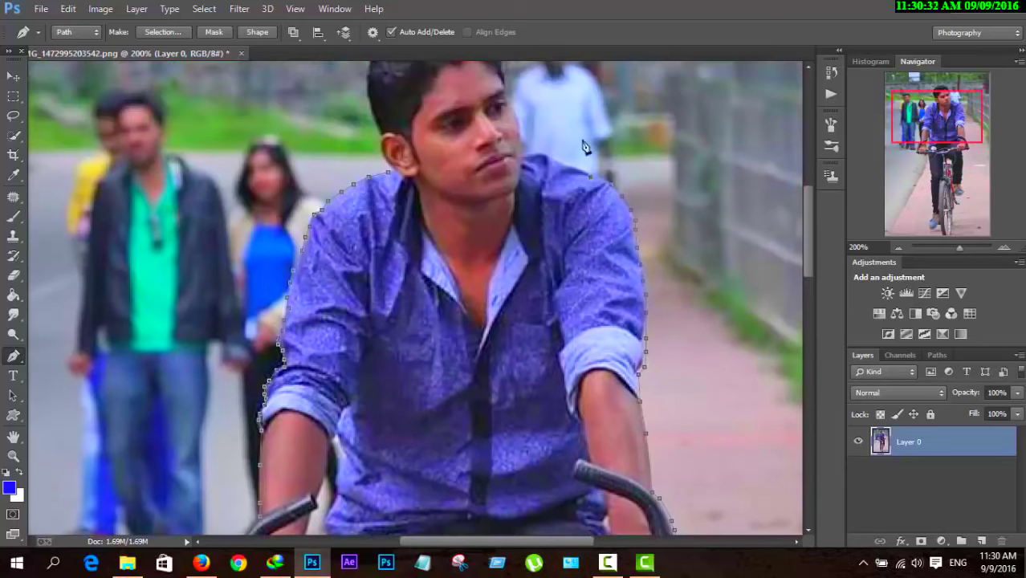
scroll(526, 158, up, 1)
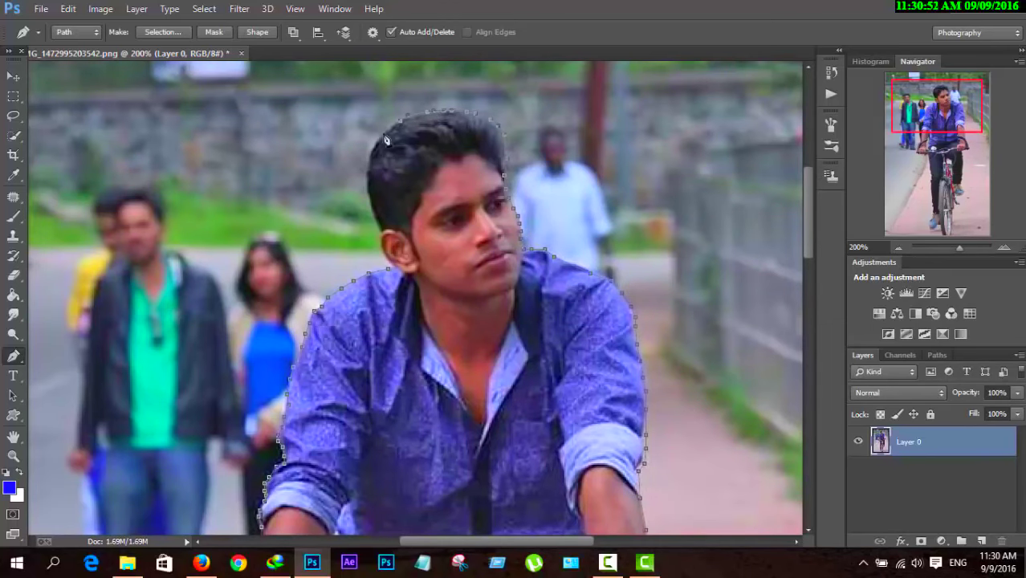
click(368, 178)
click(380, 243)
Turn the closed cyclist path into a selection, then go via the Brush back to the Pen tool
right_click(562, 180)
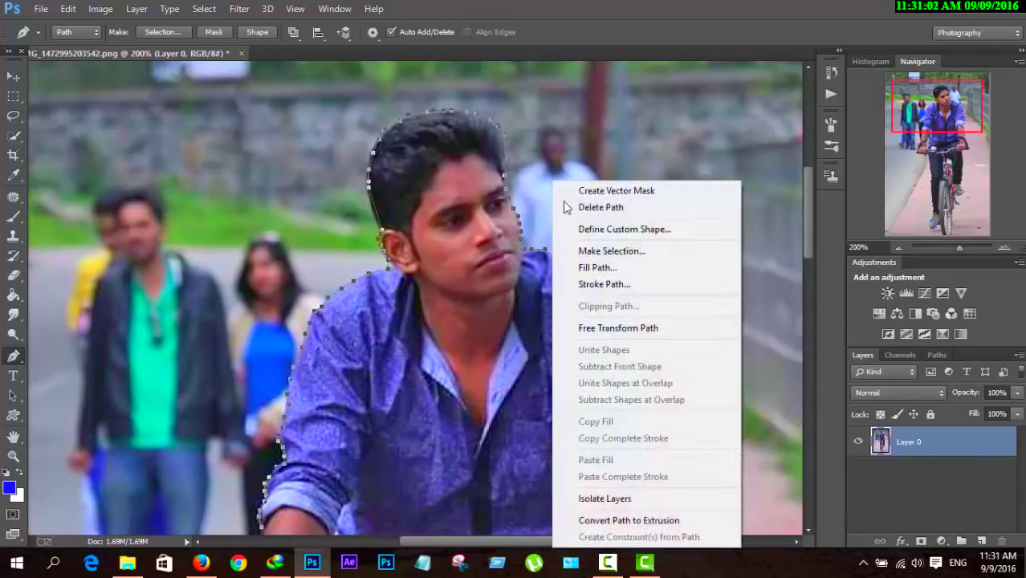
key(ctrl+Return)
key(ctrl+minus)
key(ctrl+minus)
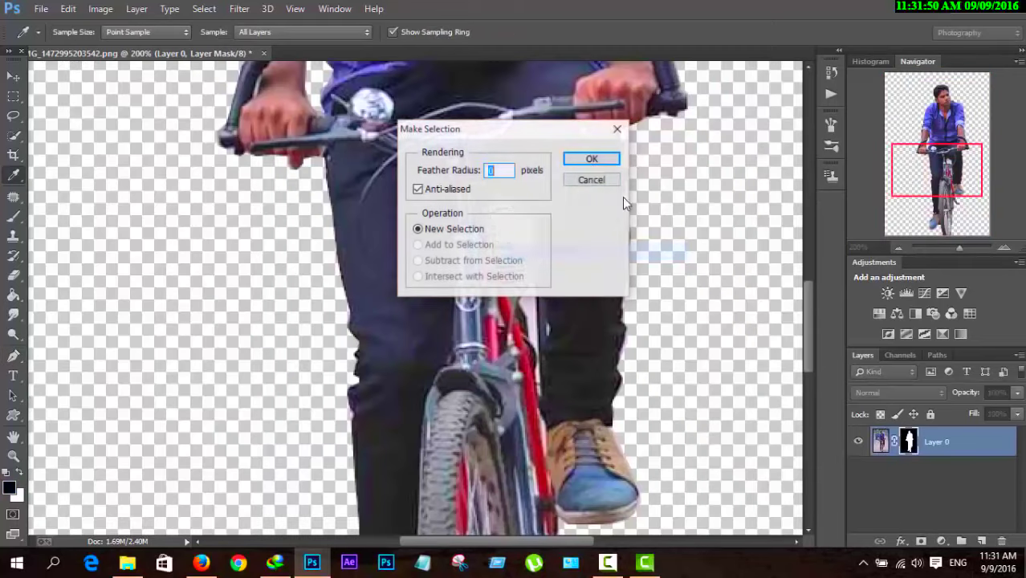
click(591, 157)
click(13, 216)
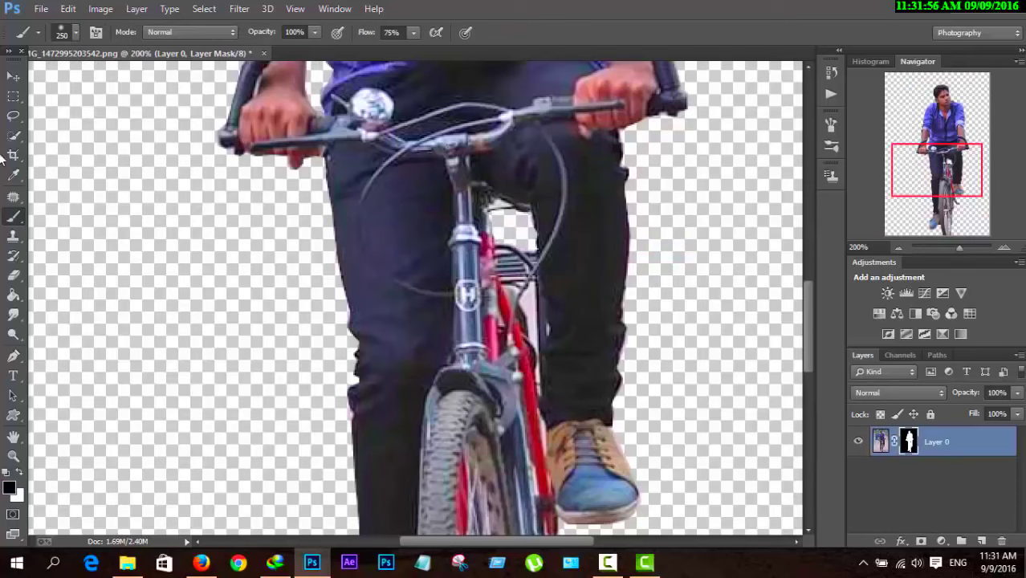
click(14, 356)
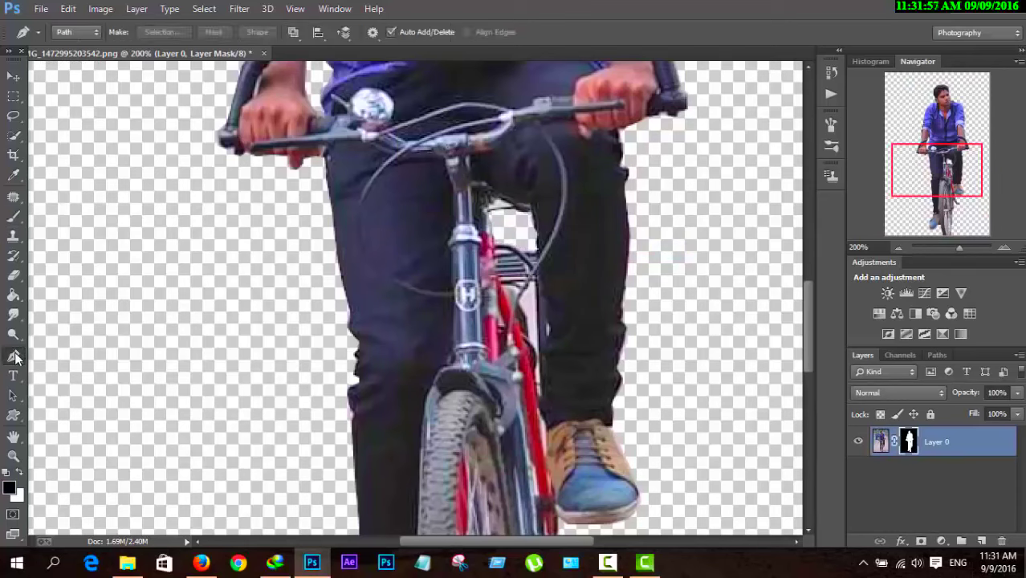
Trace the gap beside the bike frame and convert that path into a selection
click(525, 301)
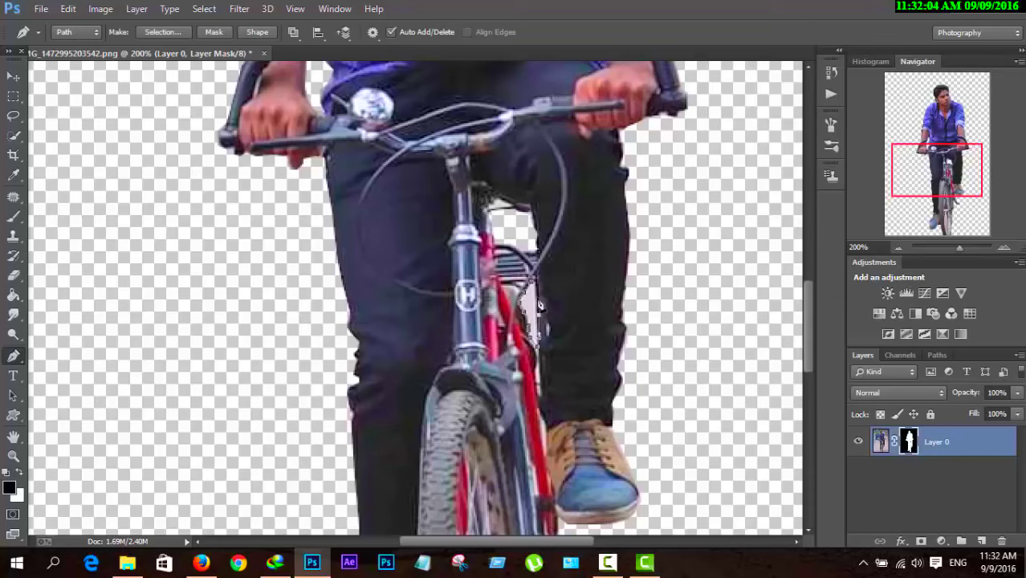
right_click(533, 301)
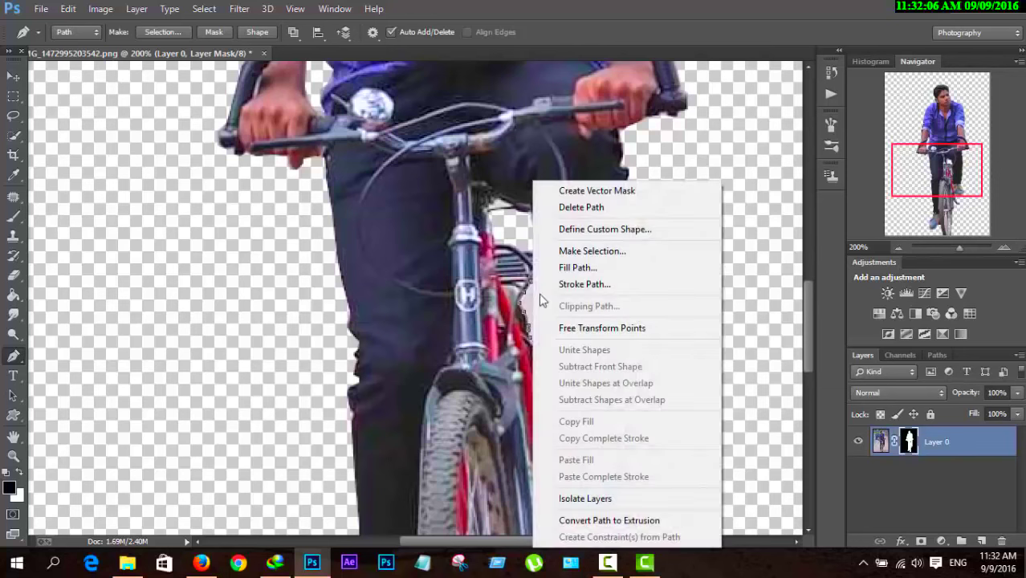
click(548, 218)
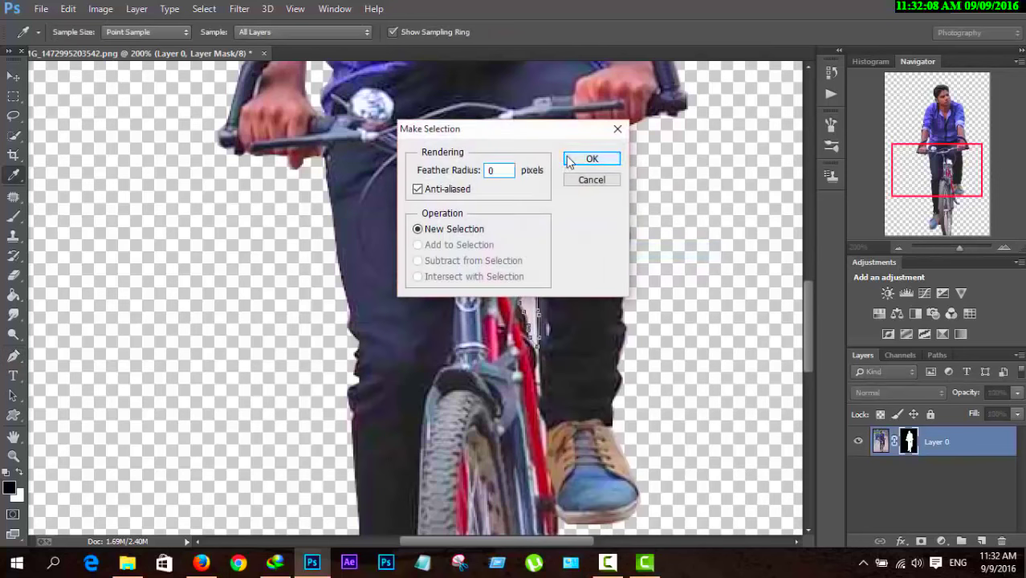
click(592, 158)
Switch to the Brush, zoom out to the whole cyclist, and bring up the Open dialog
key(b)
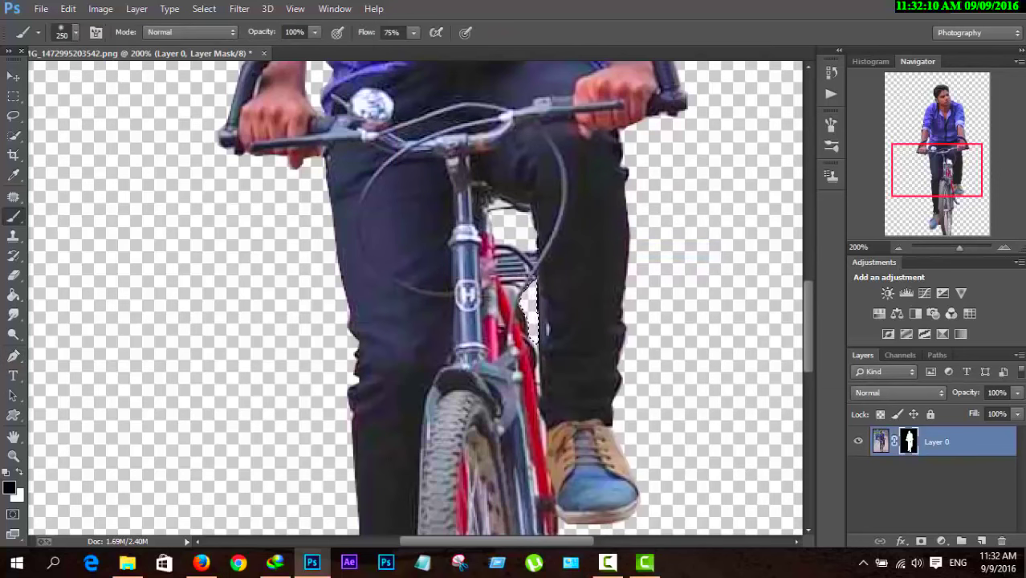
key(ctrl+minus)
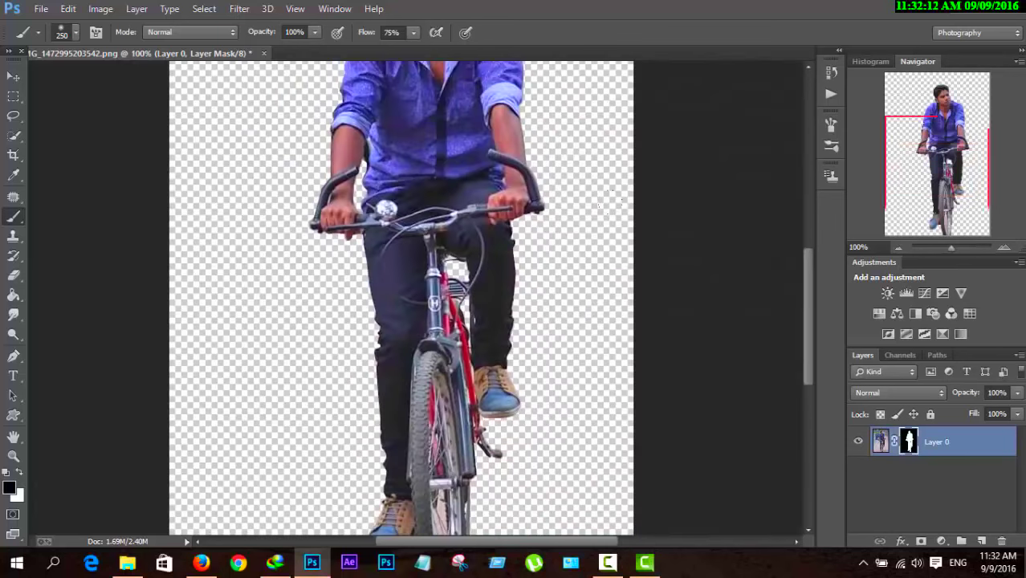
key(ctrl+minus)
key(ctrl+minus)
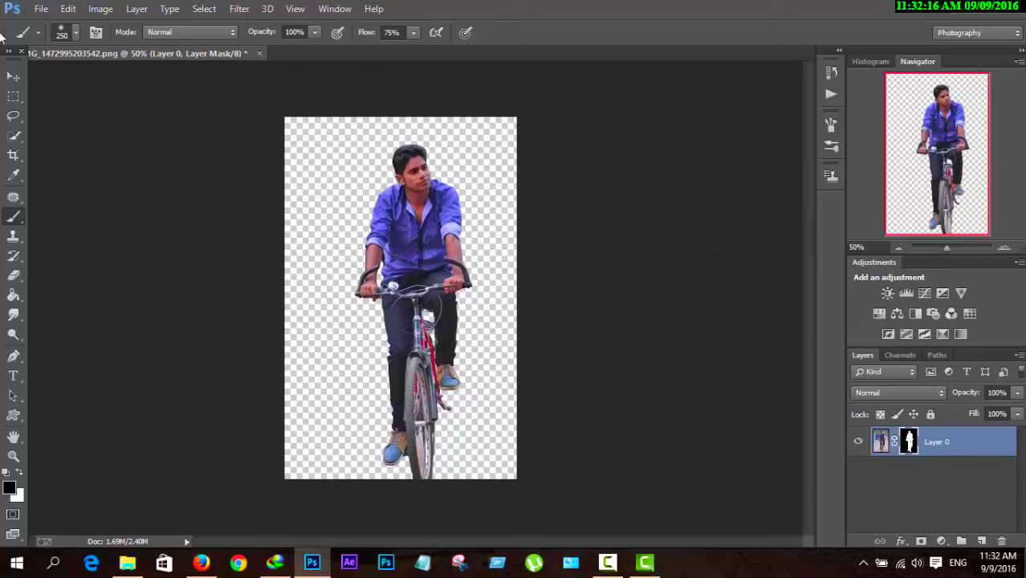
click(41, 12)
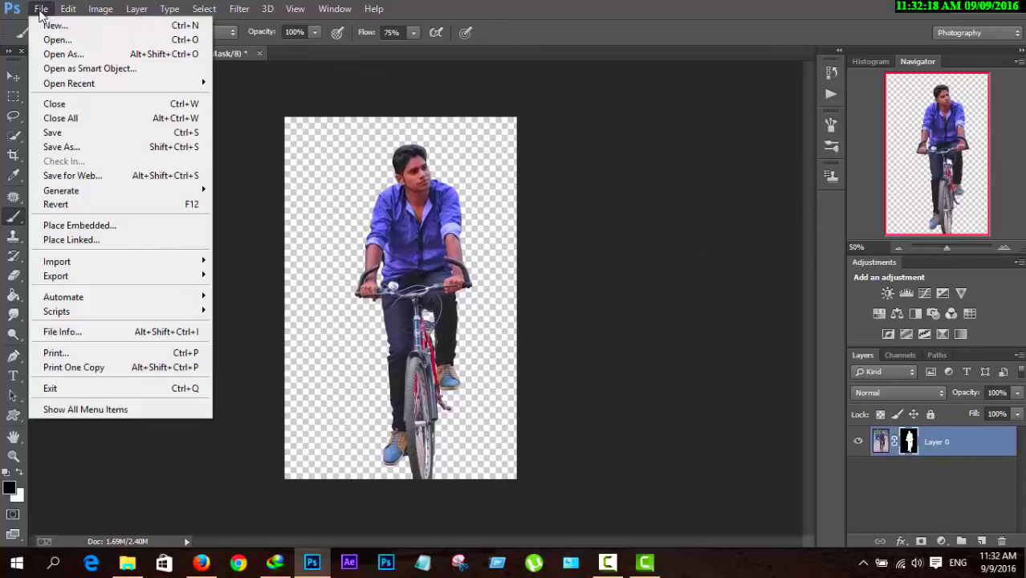
click(56, 39)
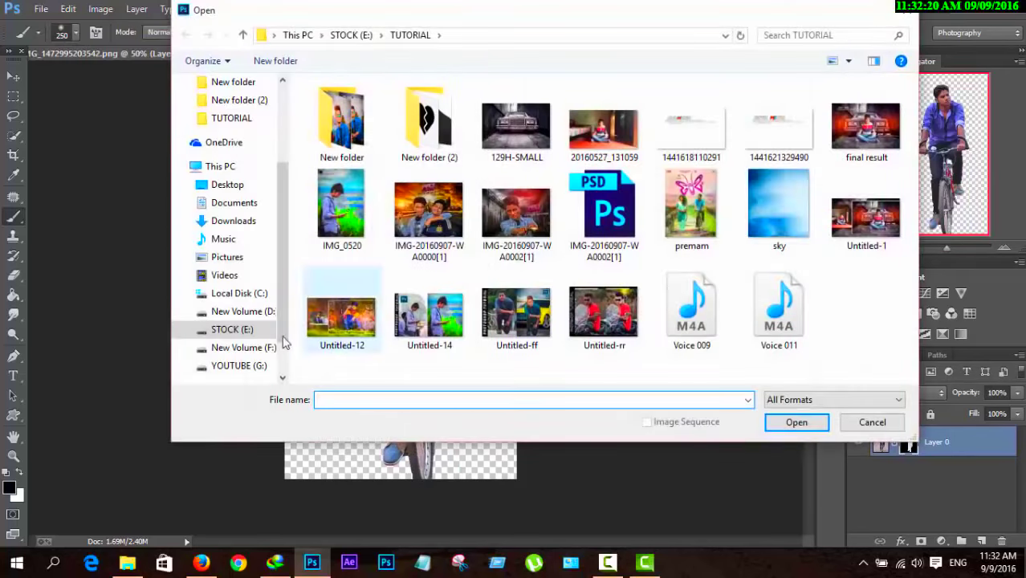
Open premam.jpg from STOCK (E:) > TUTORIAL and dock it as a tabbed document
click(258, 330)
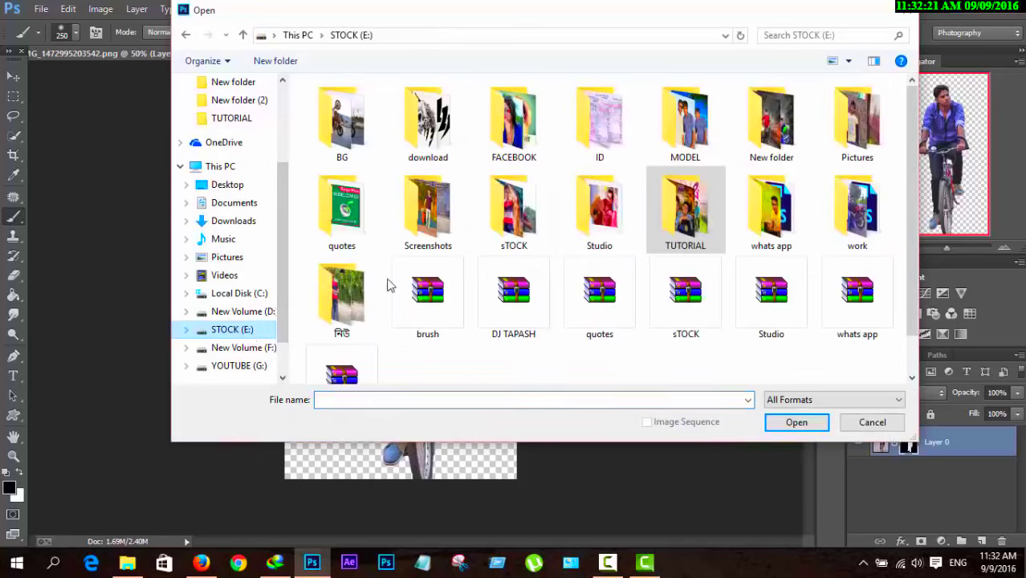
double_click(710, 234)
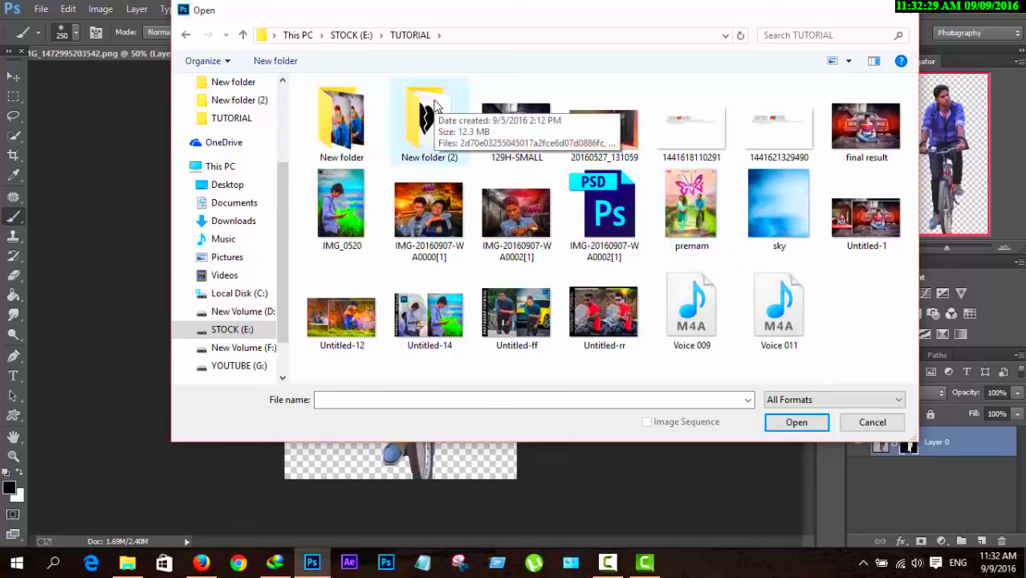
click(672, 195)
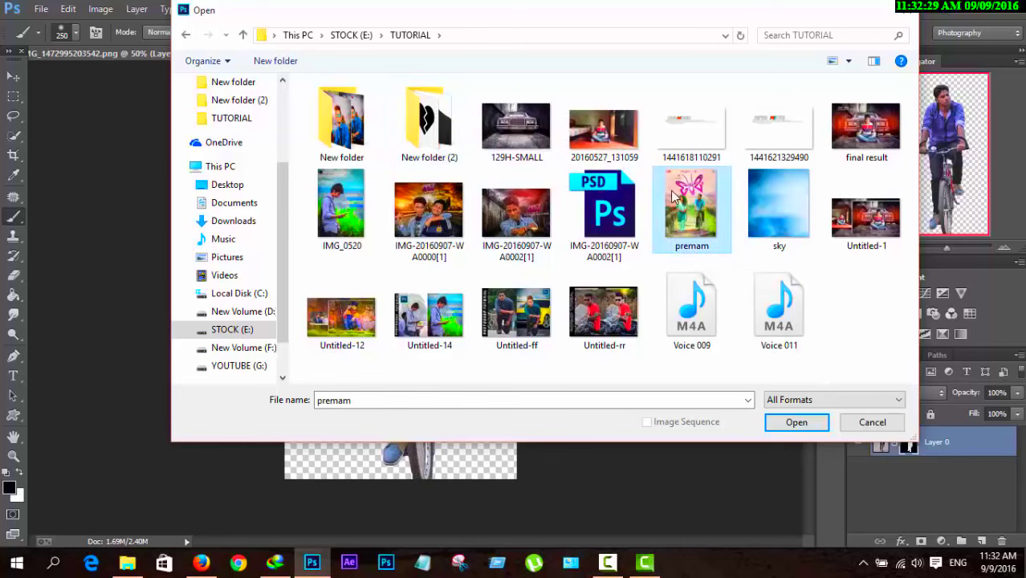
click(771, 421)
drag(180, 70, 484, 55)
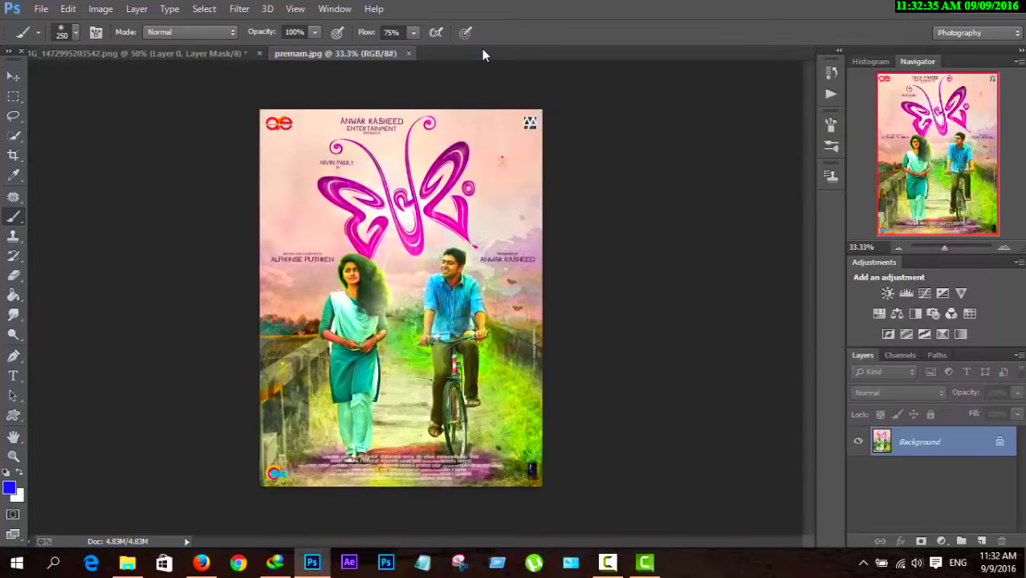
Unlock the background as Layer 0, zoom to 100%, and quick-select the man's hair, face and arm
click(1000, 444)
key(ctrl+plus)
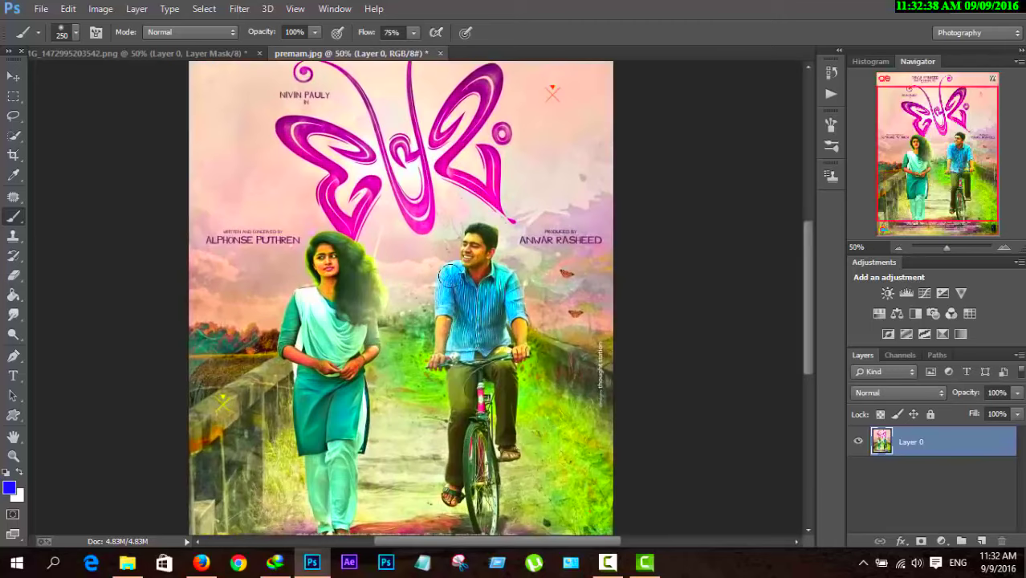
key(ctrl+plus)
key(ctrl+plus)
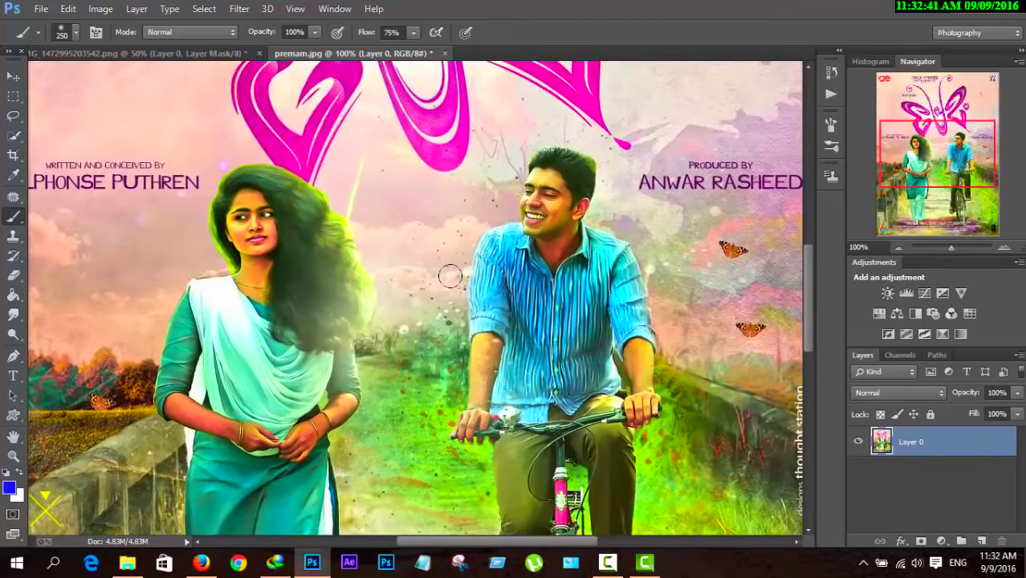
click(13, 136)
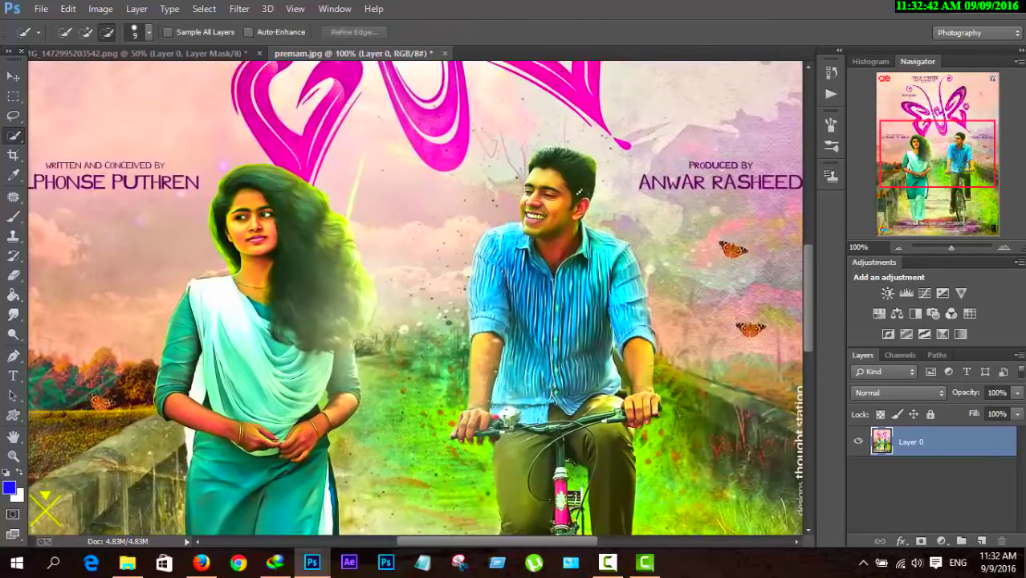
drag(549, 152, 561, 163)
drag(539, 201, 532, 218)
mouse_move(488, 241)
mouse_down()
mouse_move(500, 229)
mouse_move(594, 241)
mouse_up()
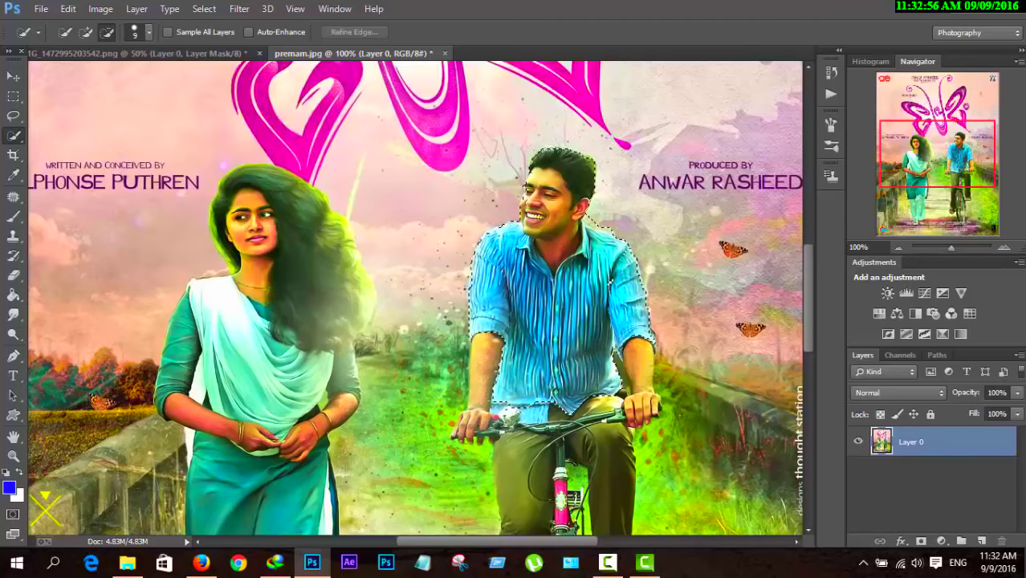
Extend the quick selection over his trousers, the bicycle and both wheels
scroll(415, 297, down, 3)
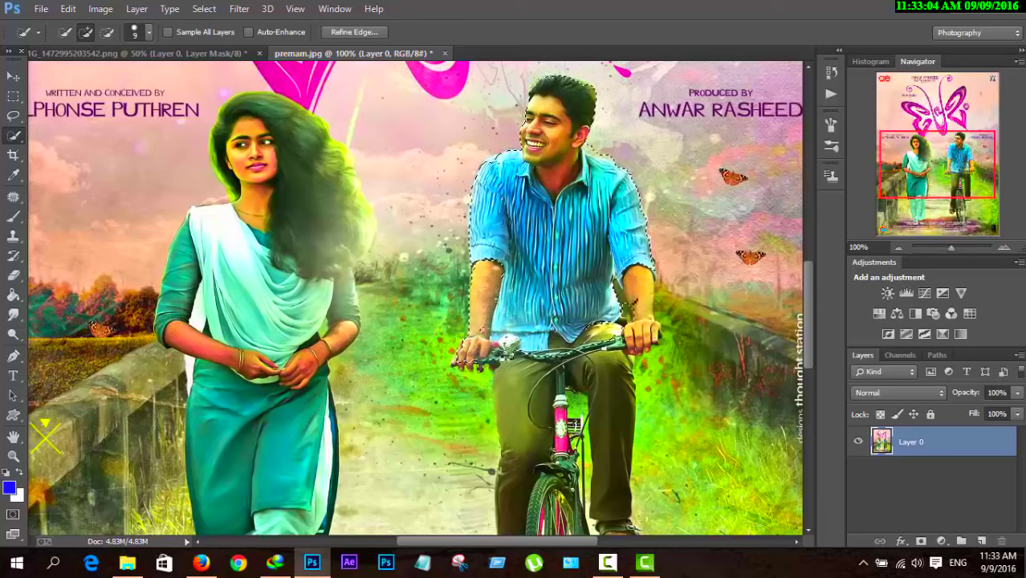
drag(602, 353, 590, 513)
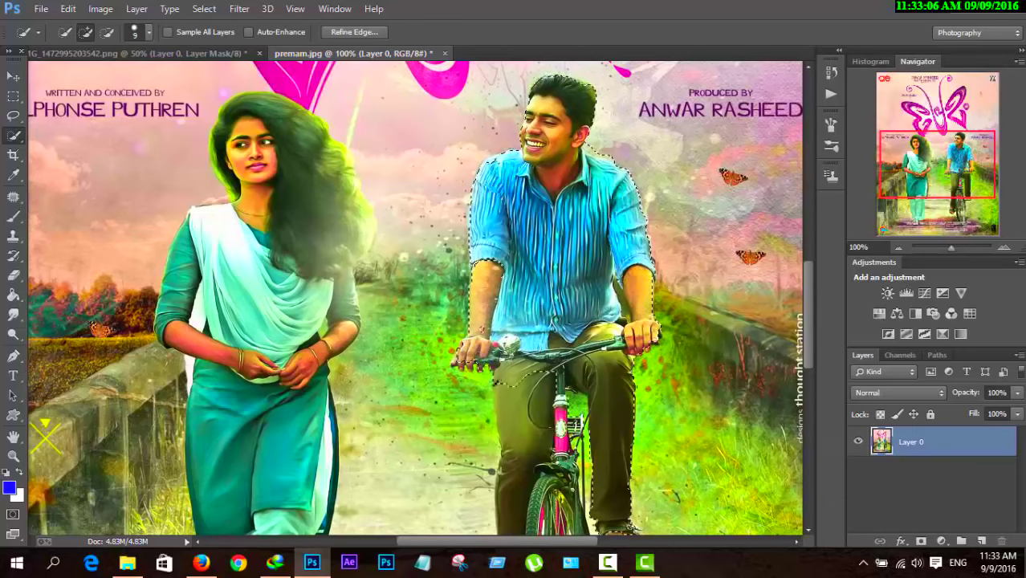
scroll(516, 328, down, 3)
scroll(518, 273, down, 2)
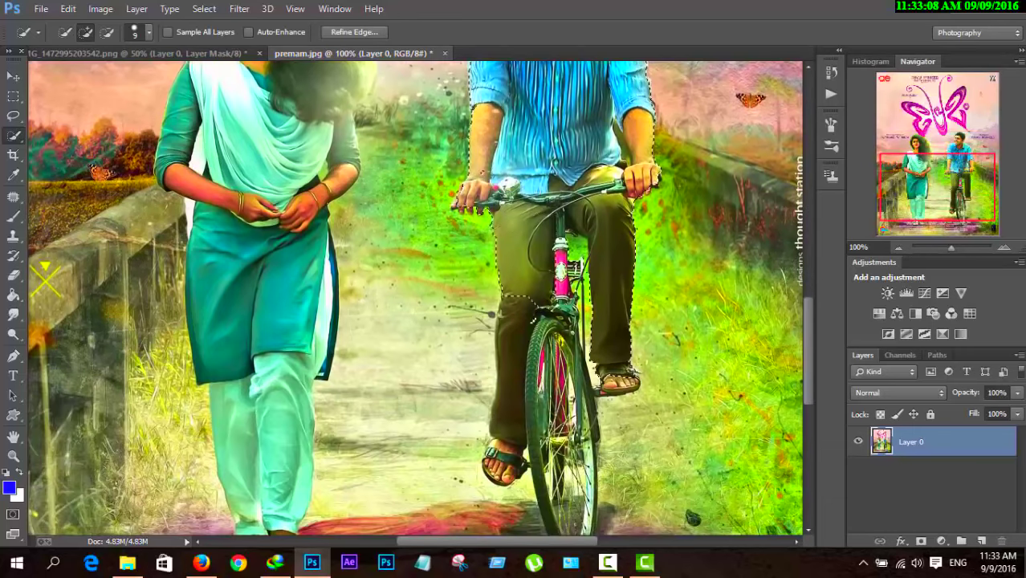
drag(531, 342, 522, 370)
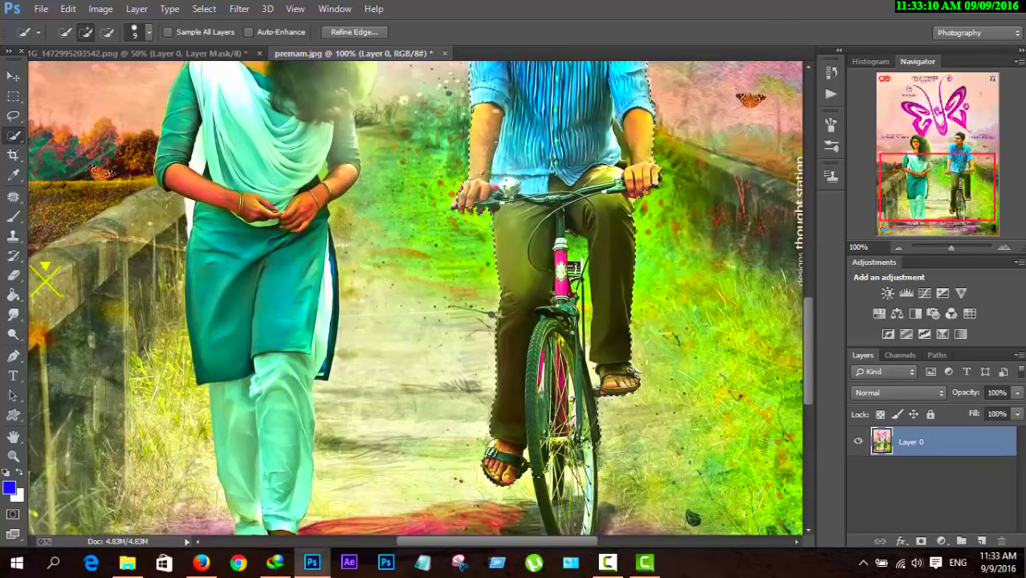
scroll(572, 384, down, 2)
drag(570, 370, 579, 464)
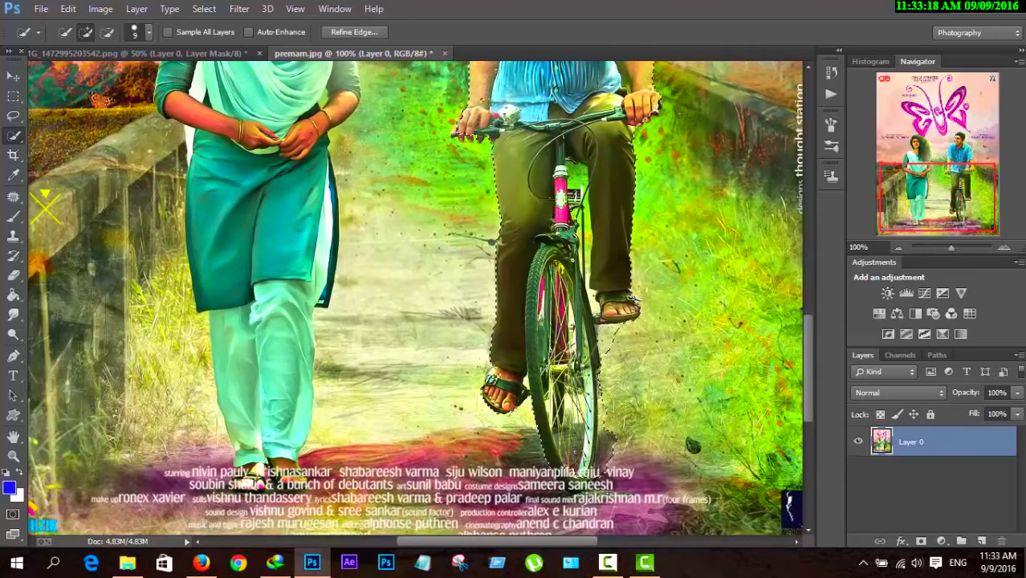
scroll(415, 297, up, 2)
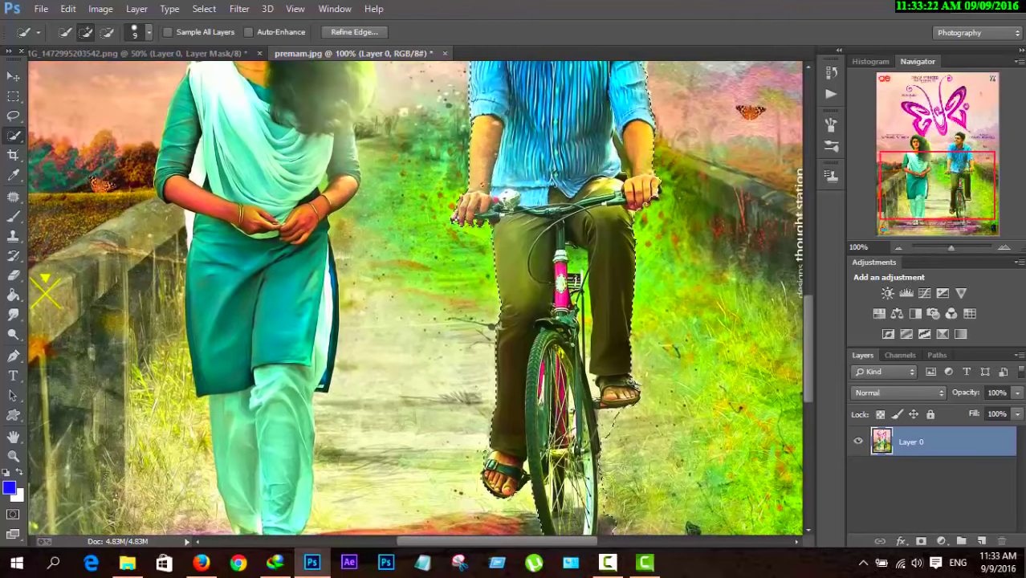
scroll(415, 297, up, 1)
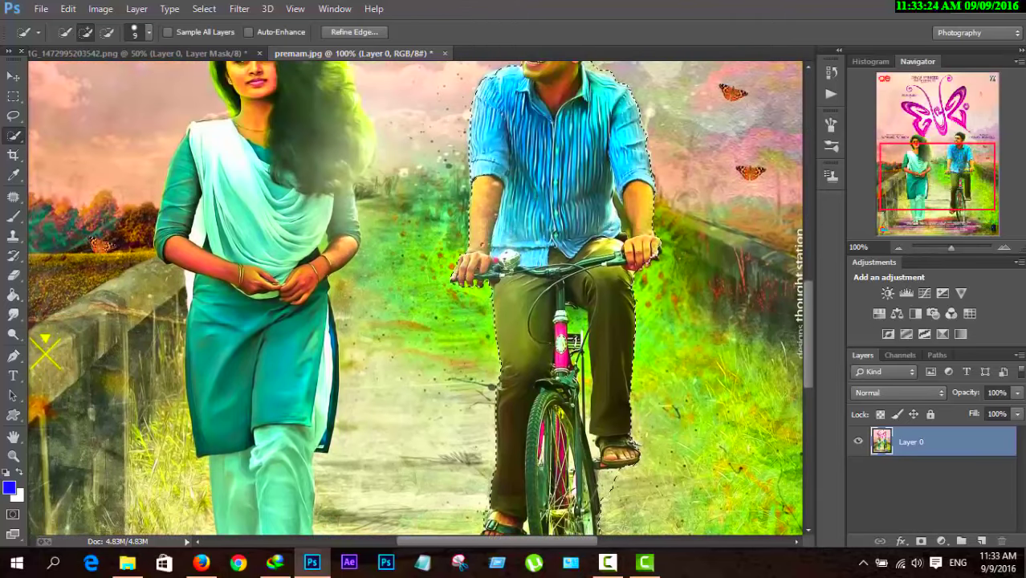
scroll(415, 297, up, 2)
scroll(415, 297, up, 1)
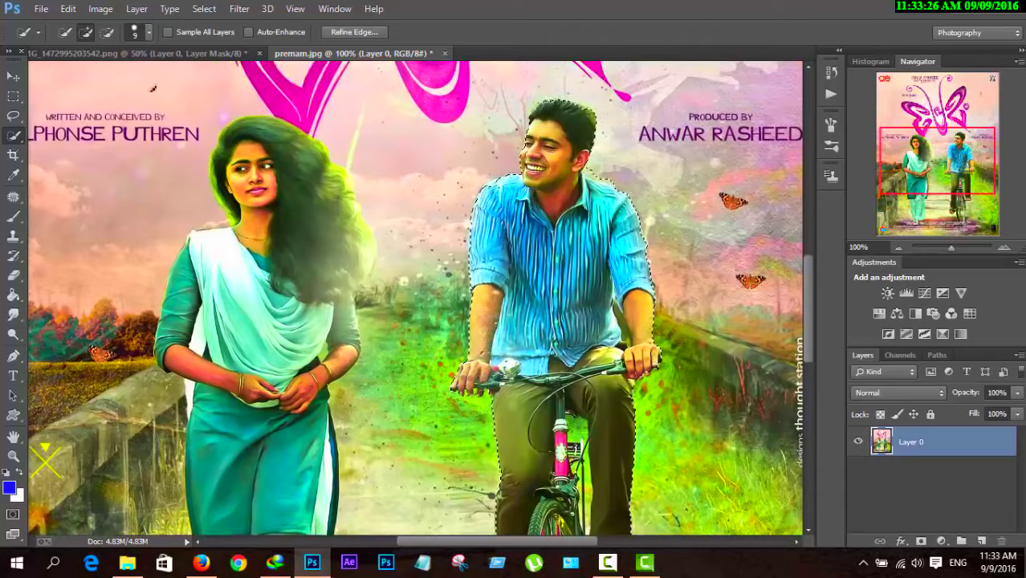
click(203, 9)
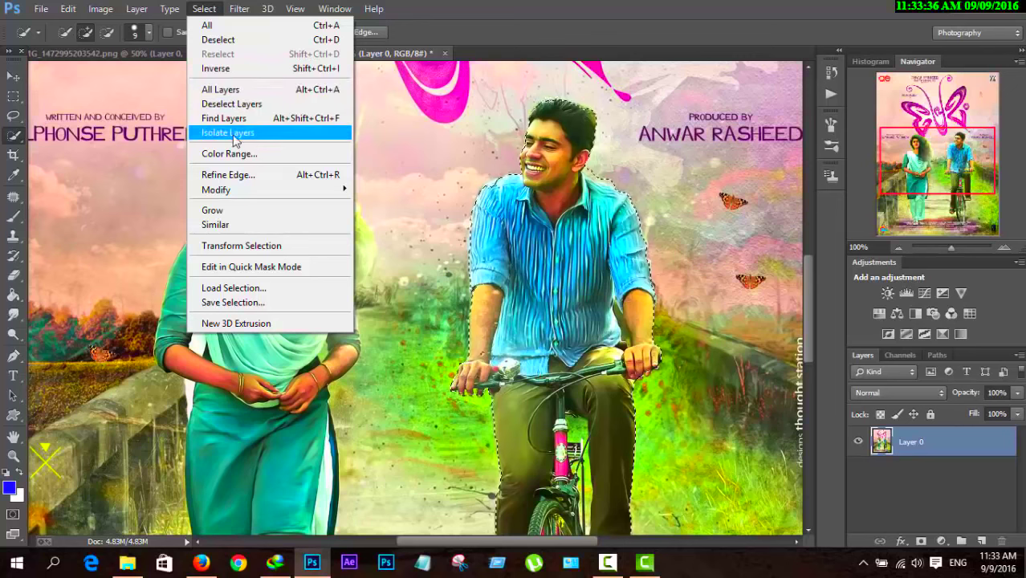
mouse_move(215, 189)
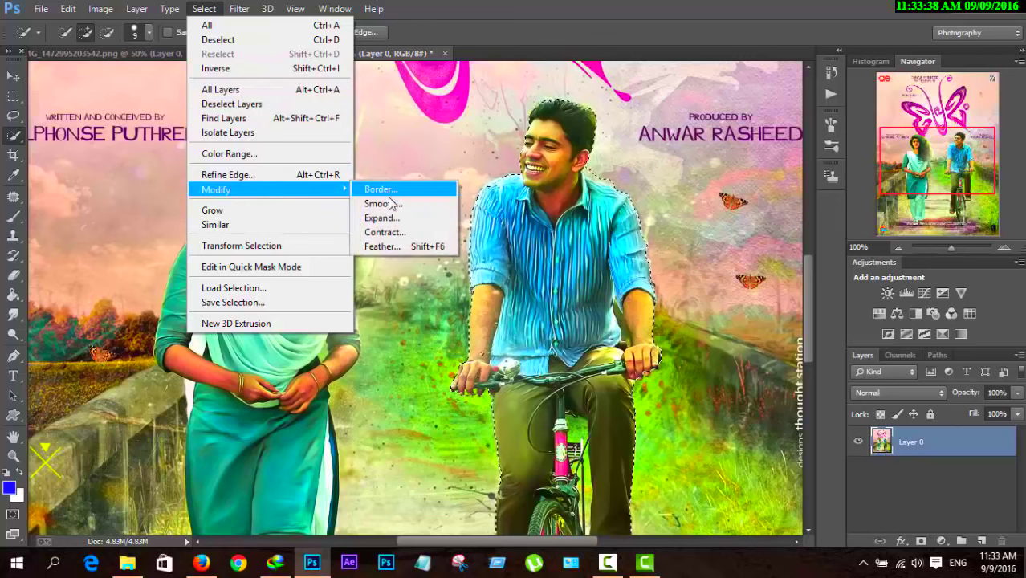
Expand the selection by 2 pixels and fill it with Content-Aware
click(383, 217)
text(2)
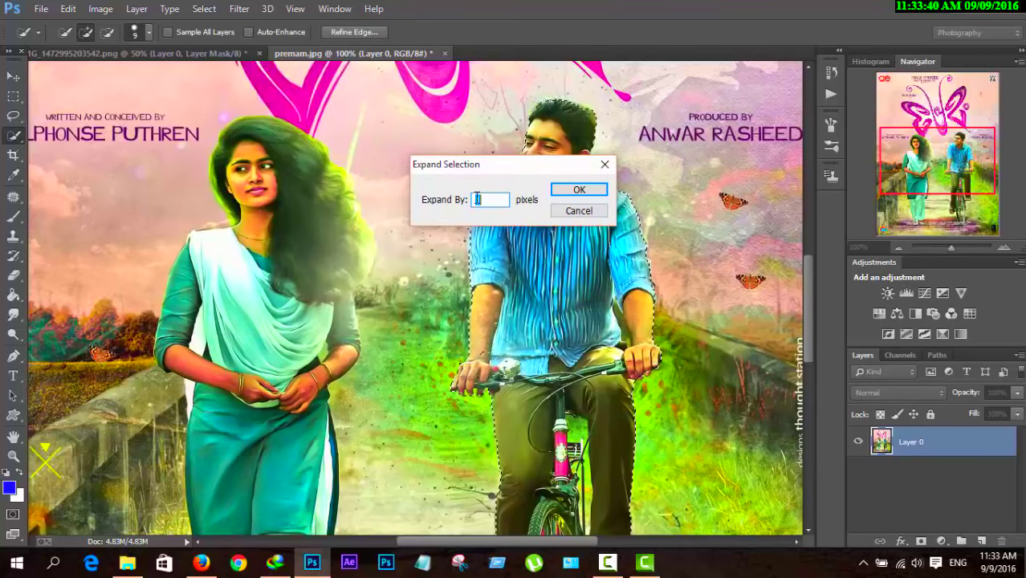
click(571, 189)
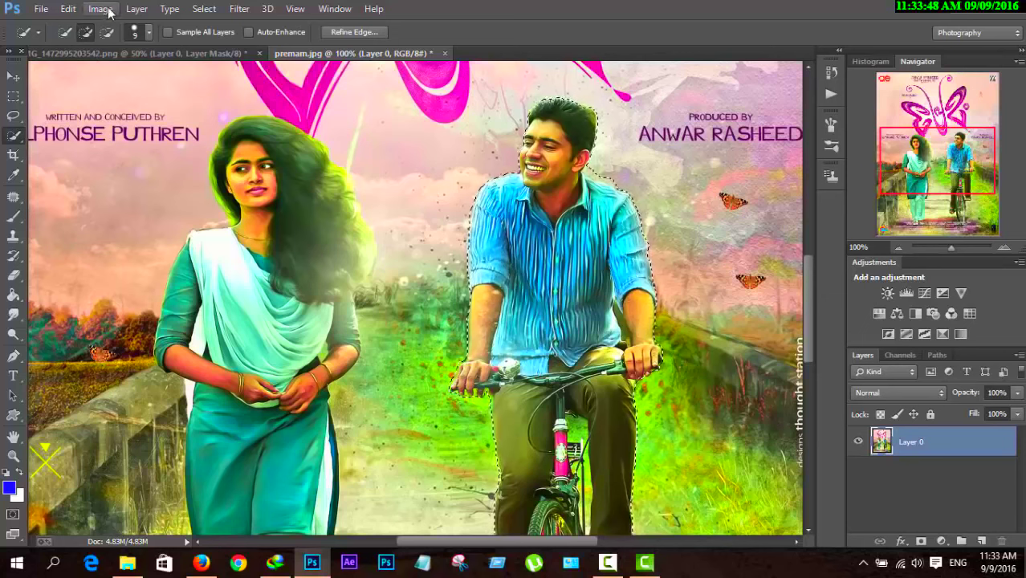
click(68, 10)
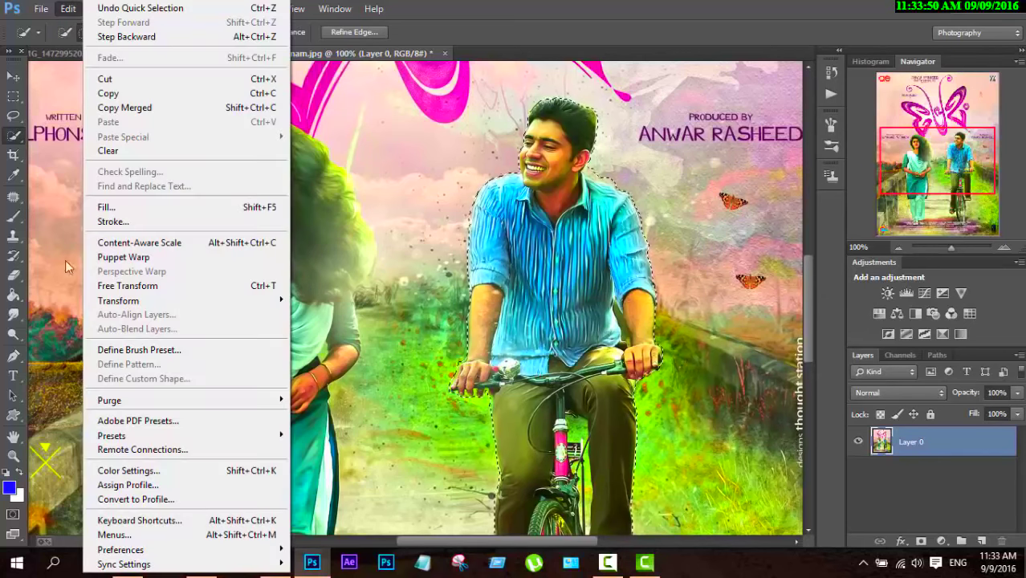
click(116, 207)
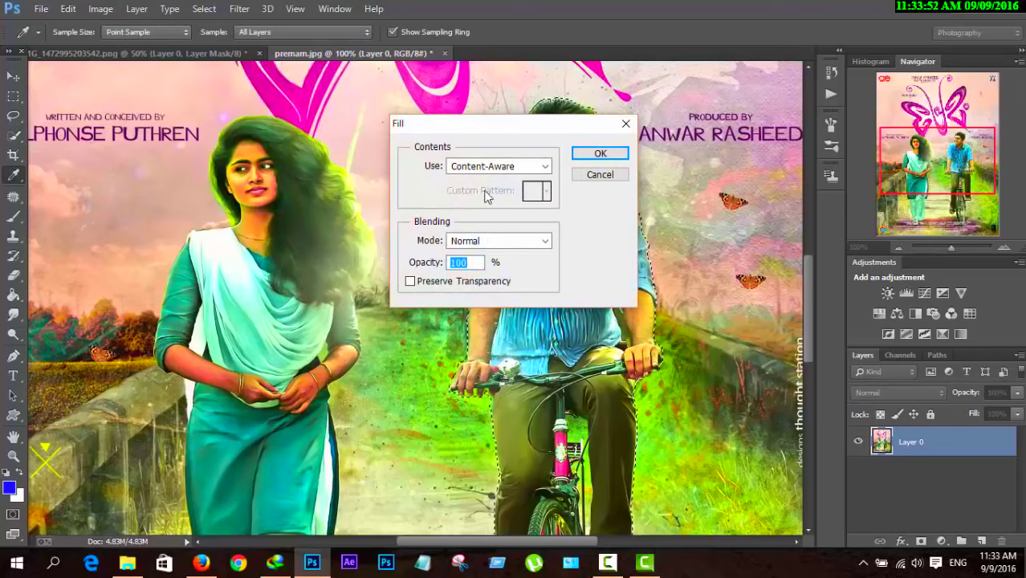
click(520, 166)
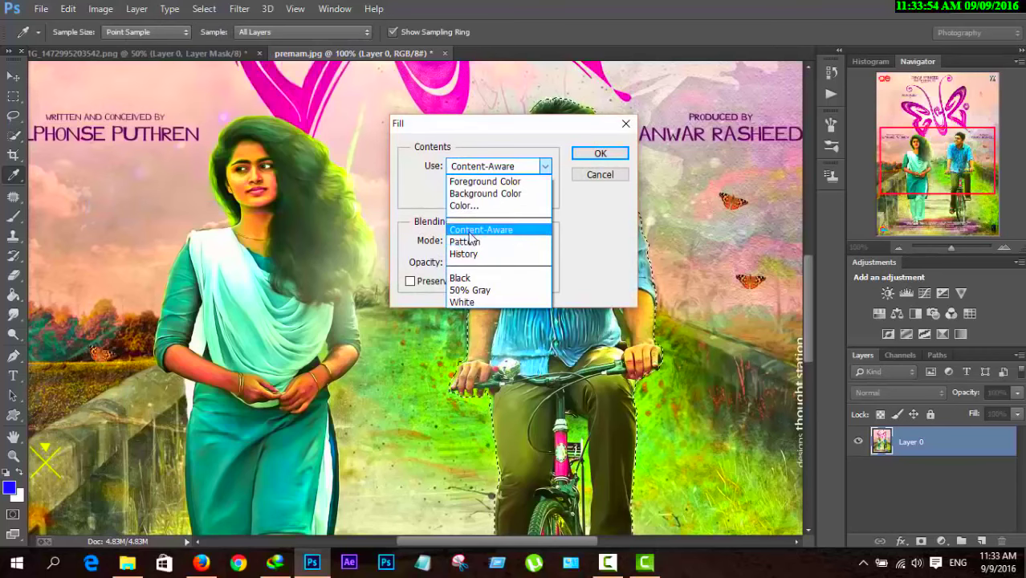
click(471, 231)
click(584, 156)
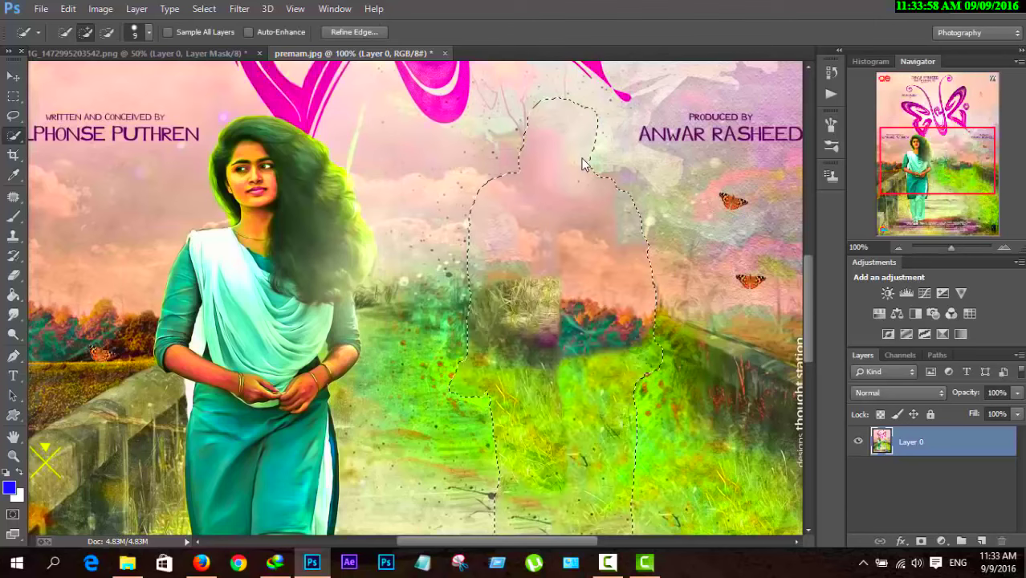
Apply a second Content-Aware fill, deselect, and zoom out to fit the whole poster
key(ctrl+minus)
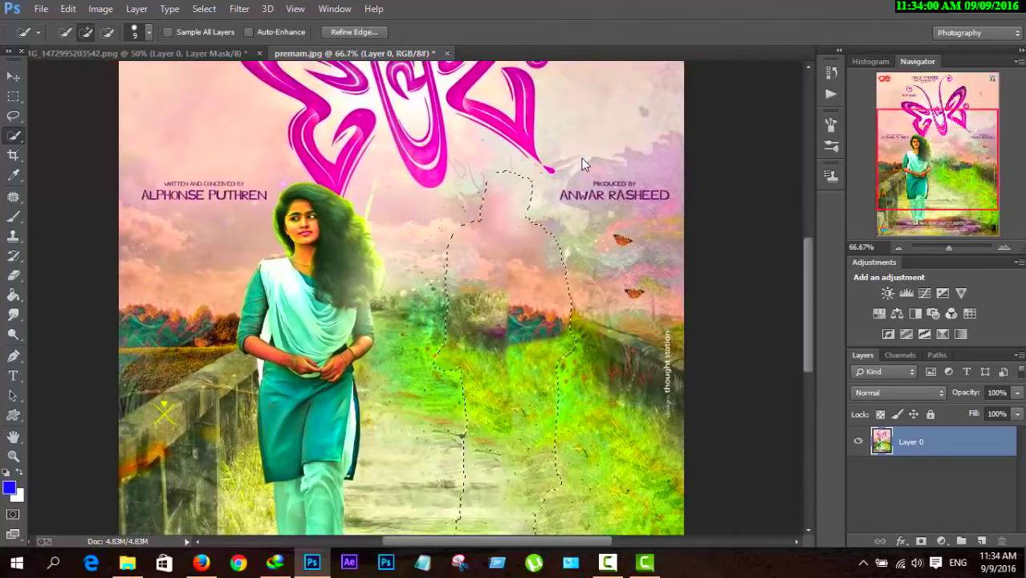
key(ctrl+minus)
click(68, 9)
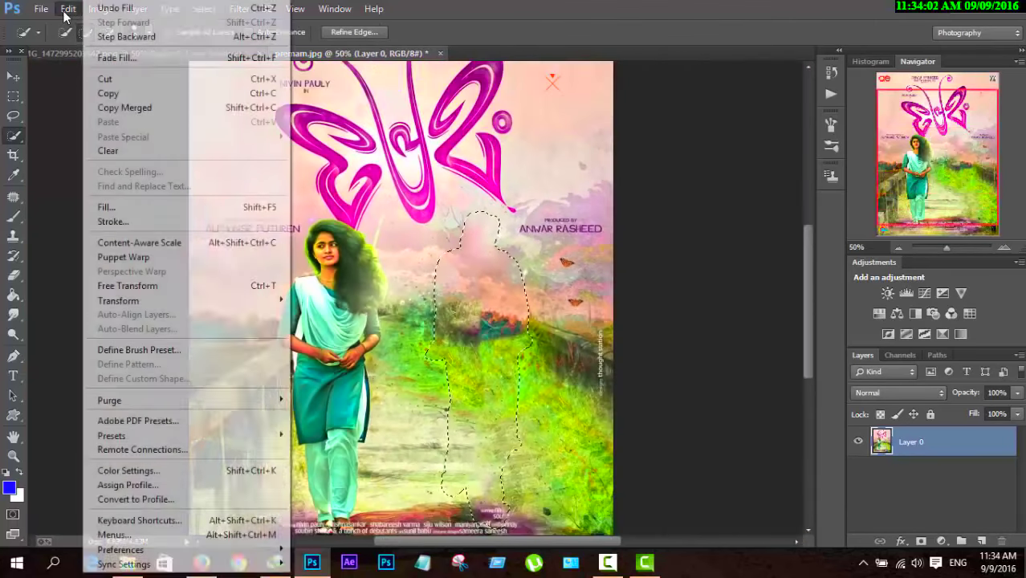
click(120, 207)
click(590, 153)
key(w)
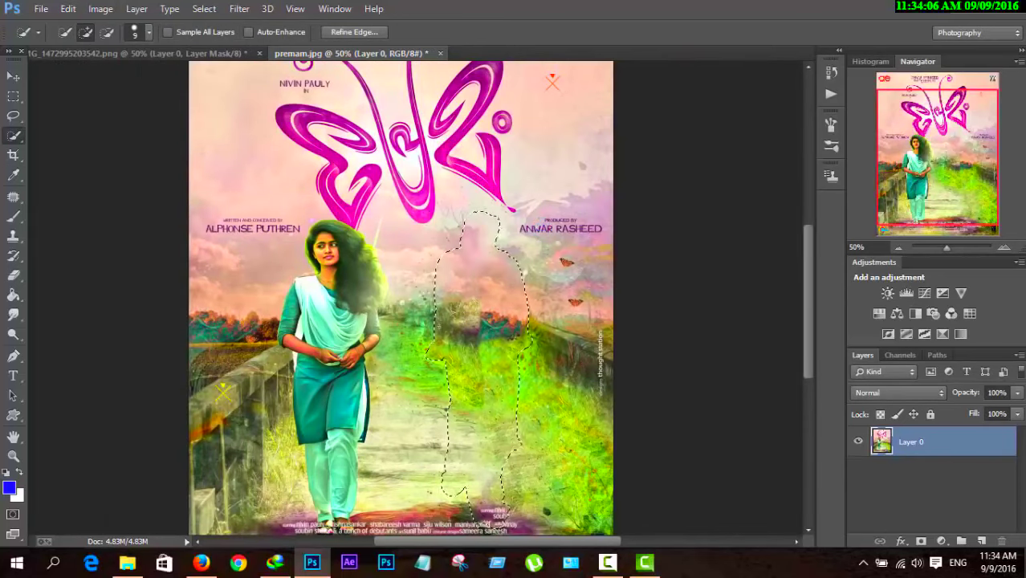
key(ctrl+d)
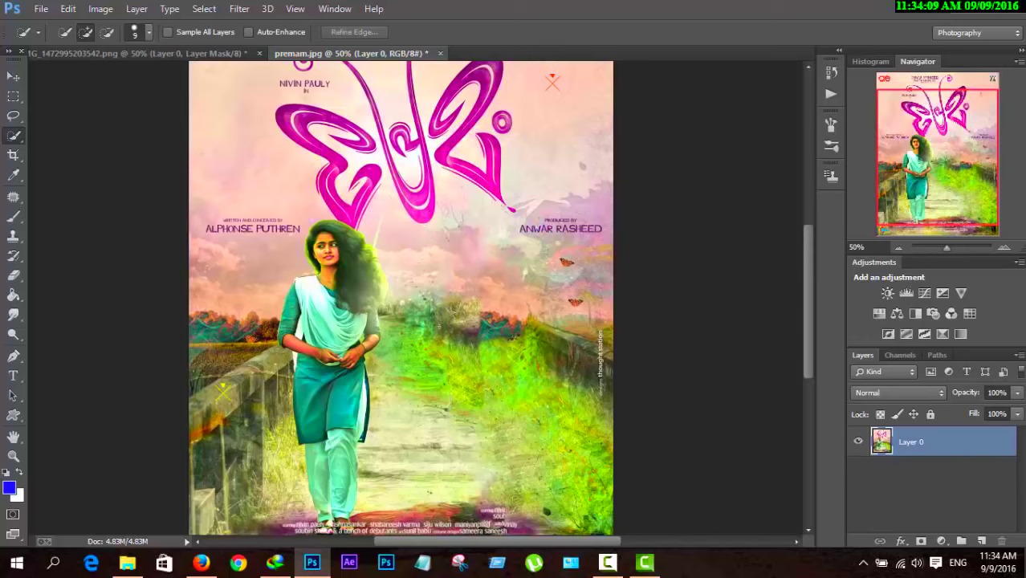
key(ctrl+minus)
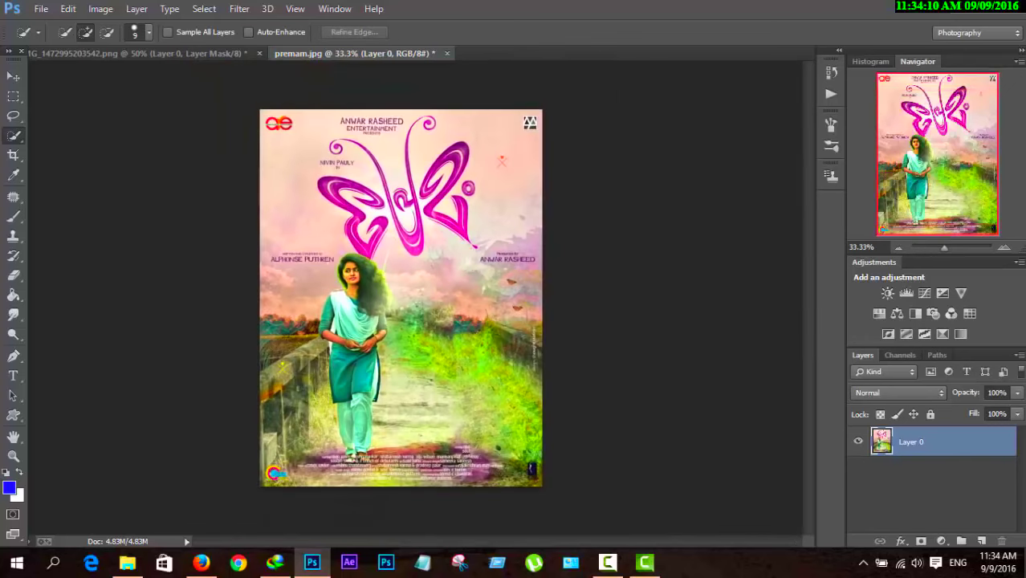
Drag the cyclist cutout into premam.jpg as a new layer
click(147, 47)
key(v)
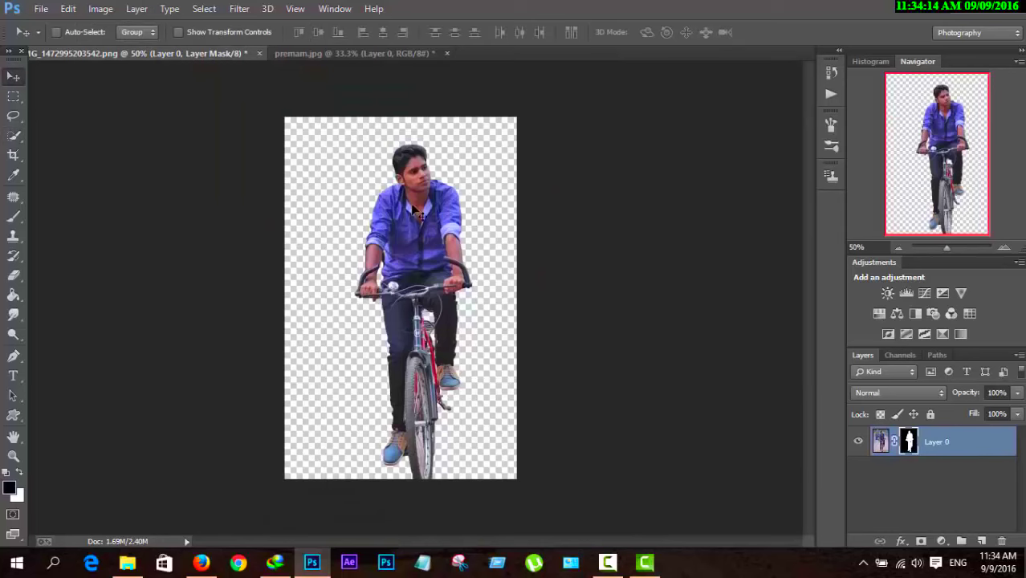
drag(415, 210, 425, 113)
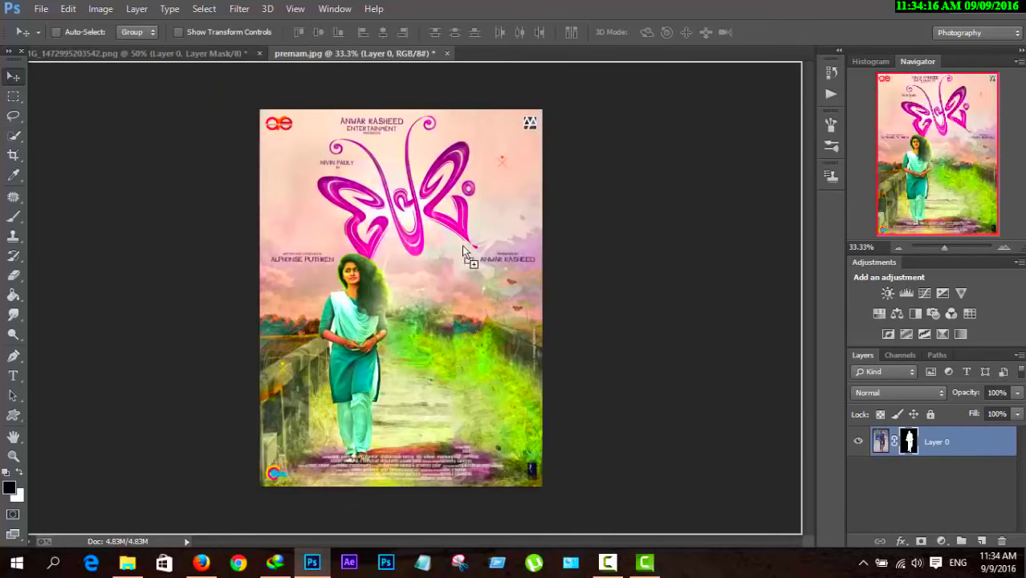
drag(462, 252, 456, 287)
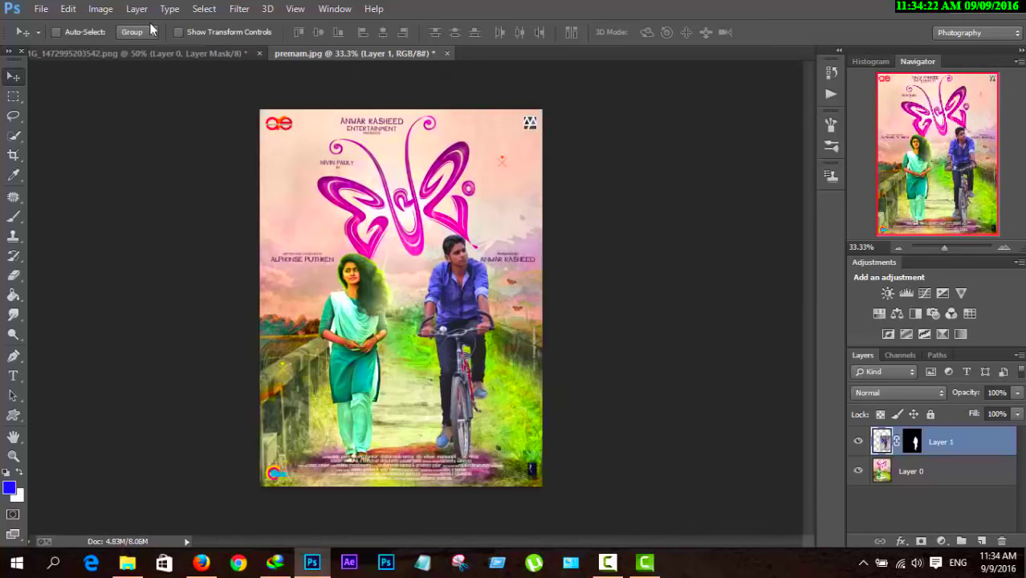
Flip the cyclist horizontally and shift him right onto the path
click(178, 32)
click(525, 218)
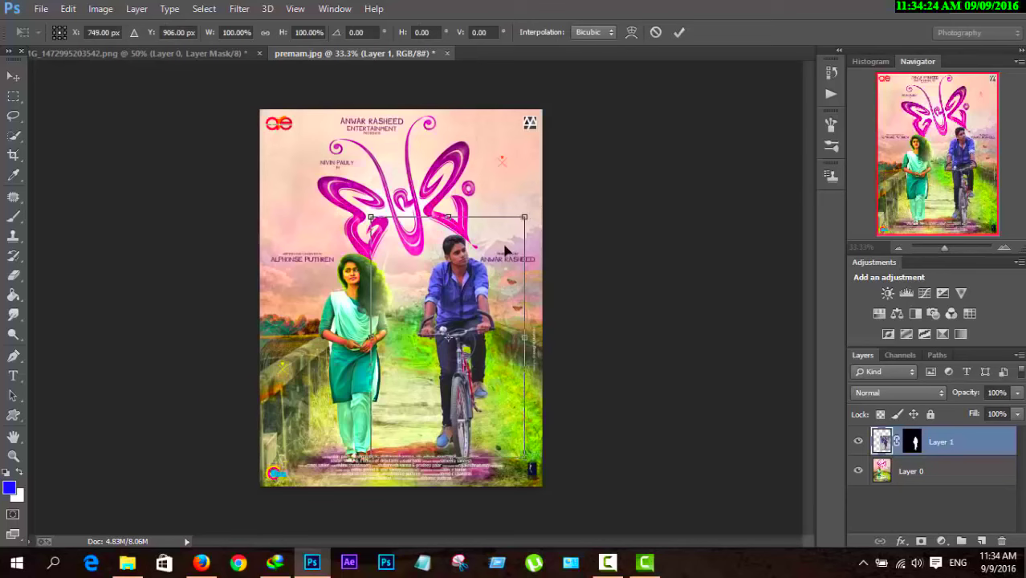
right_click(506, 253)
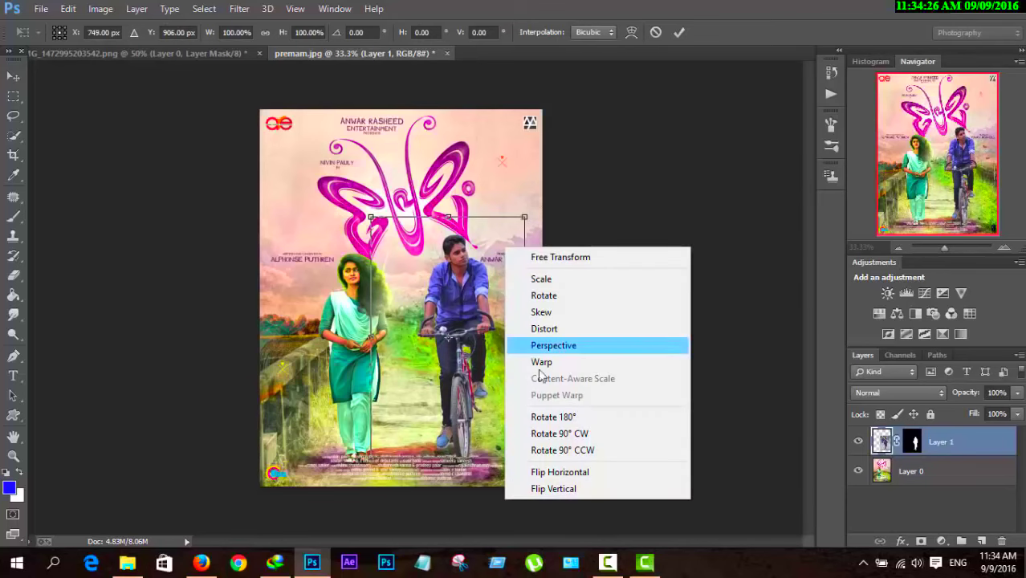
click(571, 479)
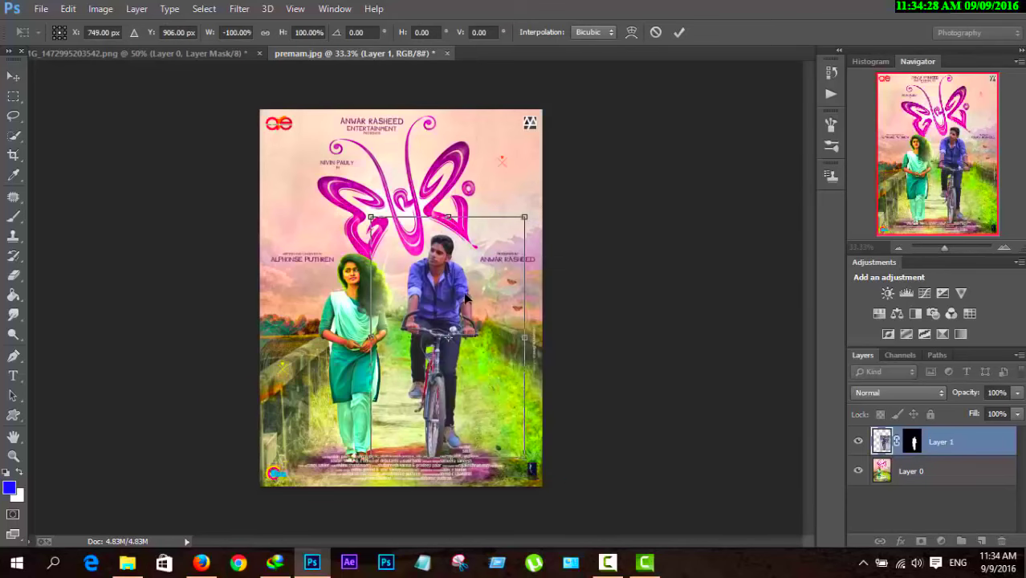
drag(466, 299, 507, 284)
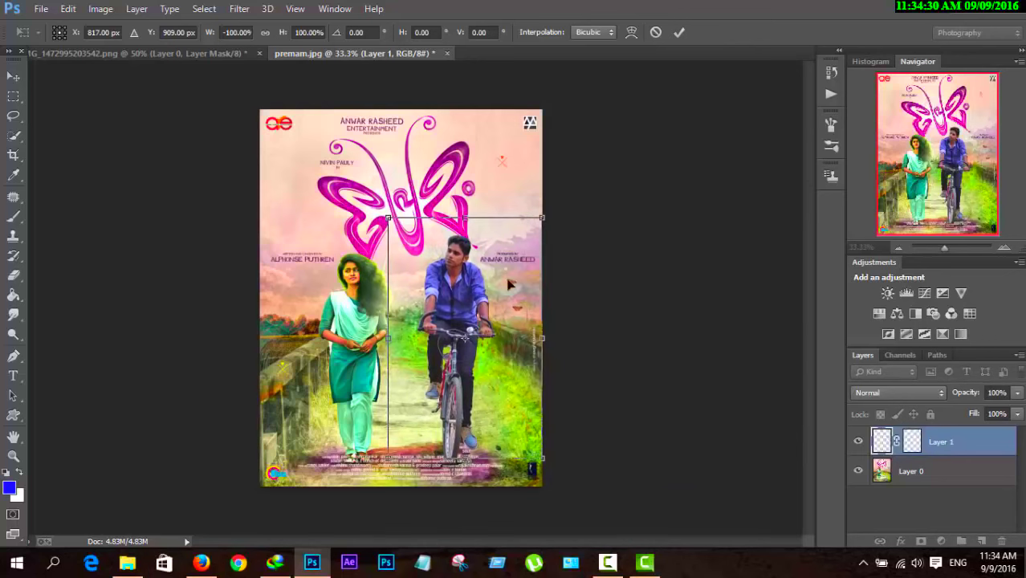
click(678, 33)
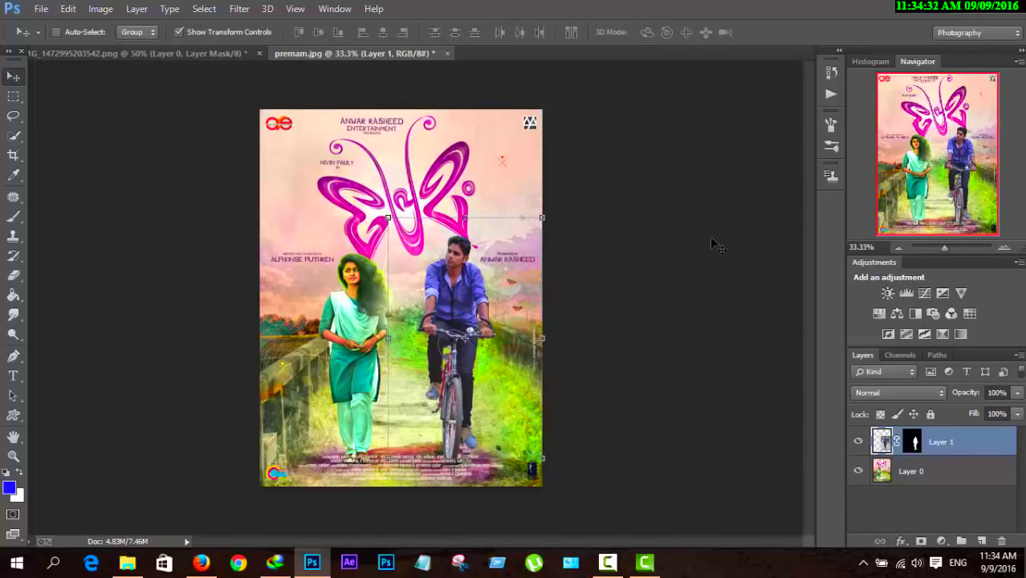
Fine-tune the cyclist's position beside the woman, then view the whole poster
key(ctrl+plus)
key(ctrl+plus)
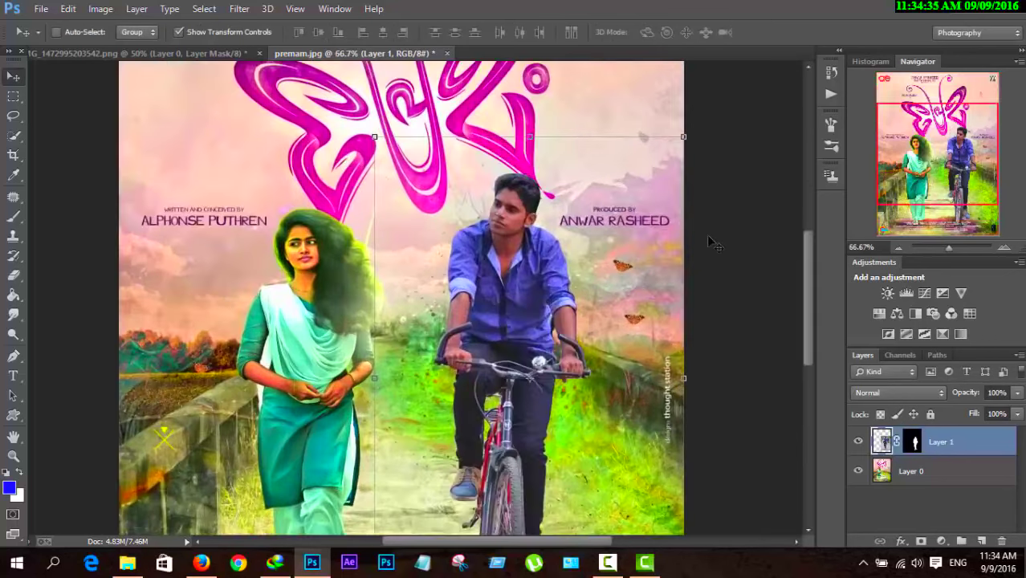
scroll(578, 232, down, 2)
scroll(578, 232, down, 2)
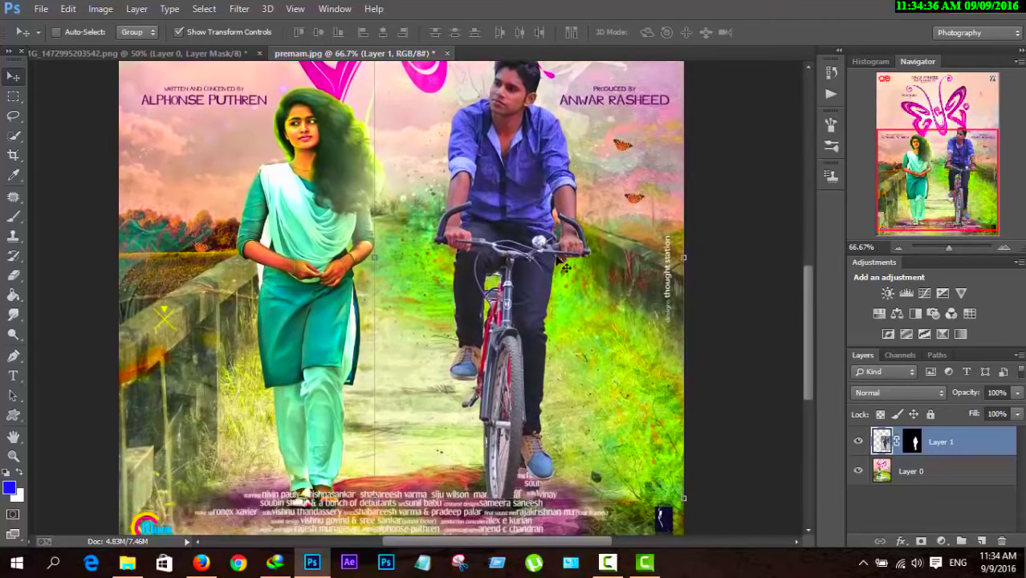
drag(540, 241, 523, 230)
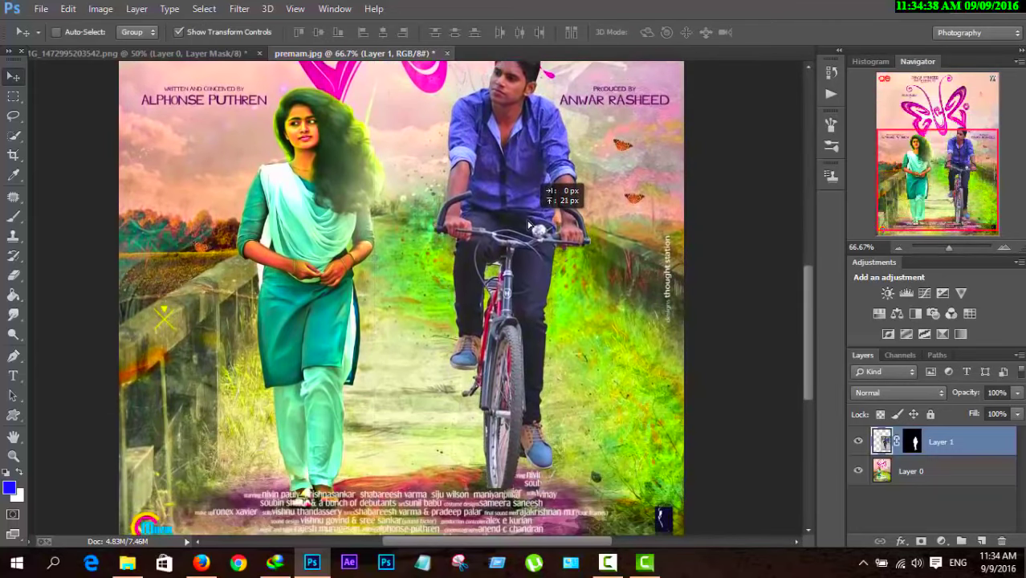
drag(524, 226, 525, 229)
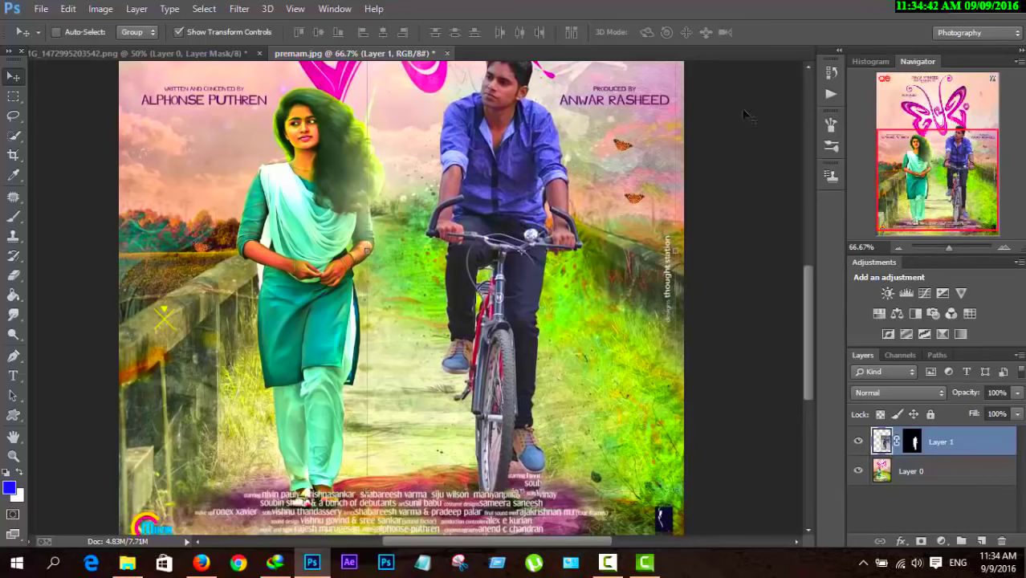
click(178, 32)
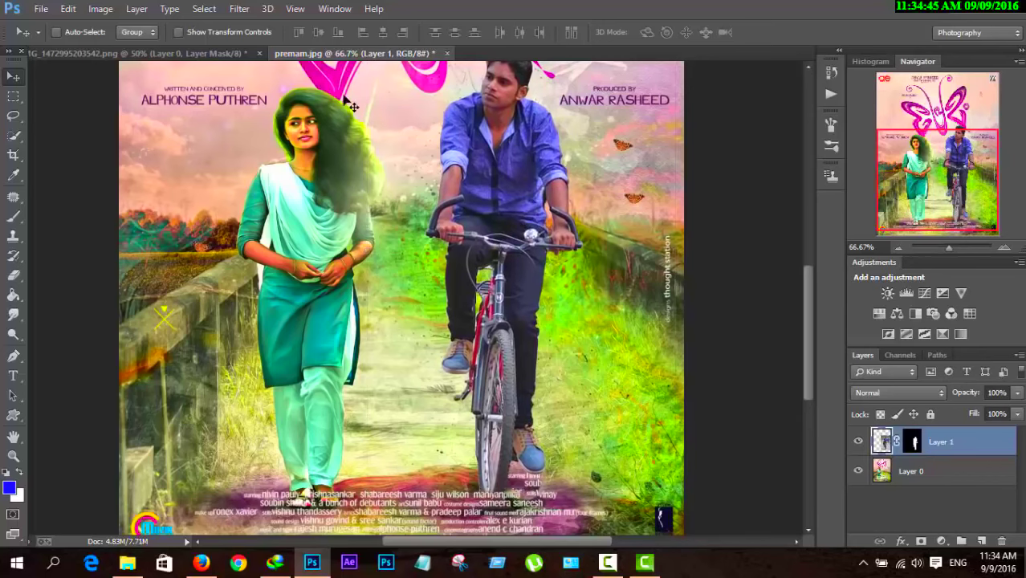
key(ctrl+minus)
key(ctrl+minus)
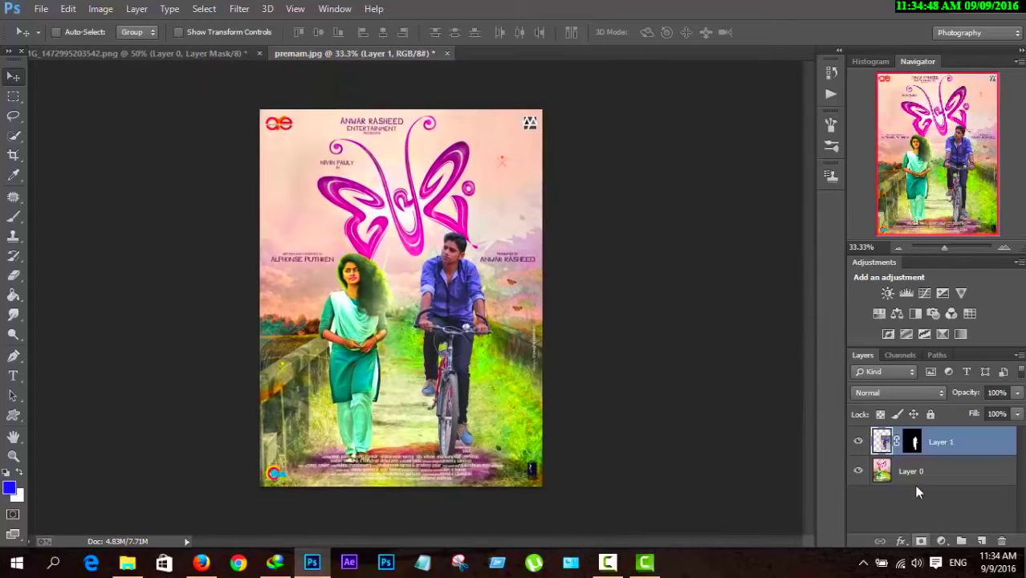
Apply the cyclist's layer mask, then perspective-adjust him to 0.49° skew and 100.16% width
right_click(912, 442)
click(898, 336)
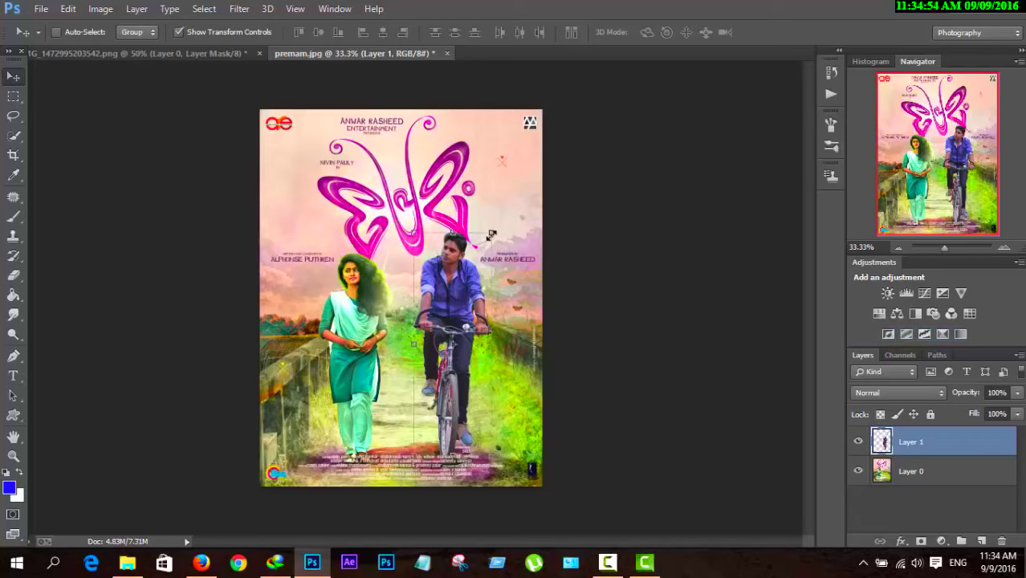
key(ctrl+t)
right_click(482, 273)
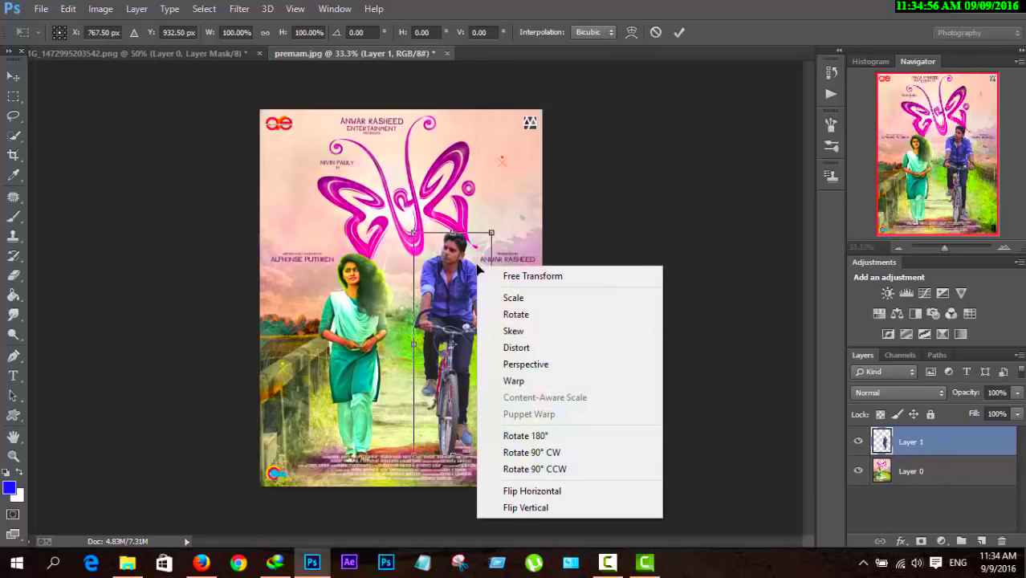
click(520, 363)
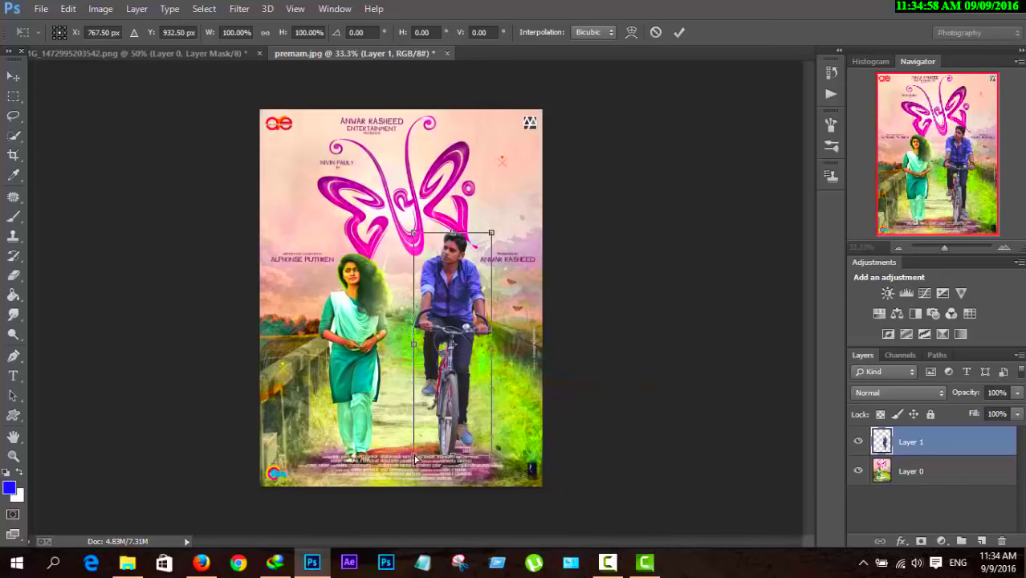
drag(418, 459, 417, 459)
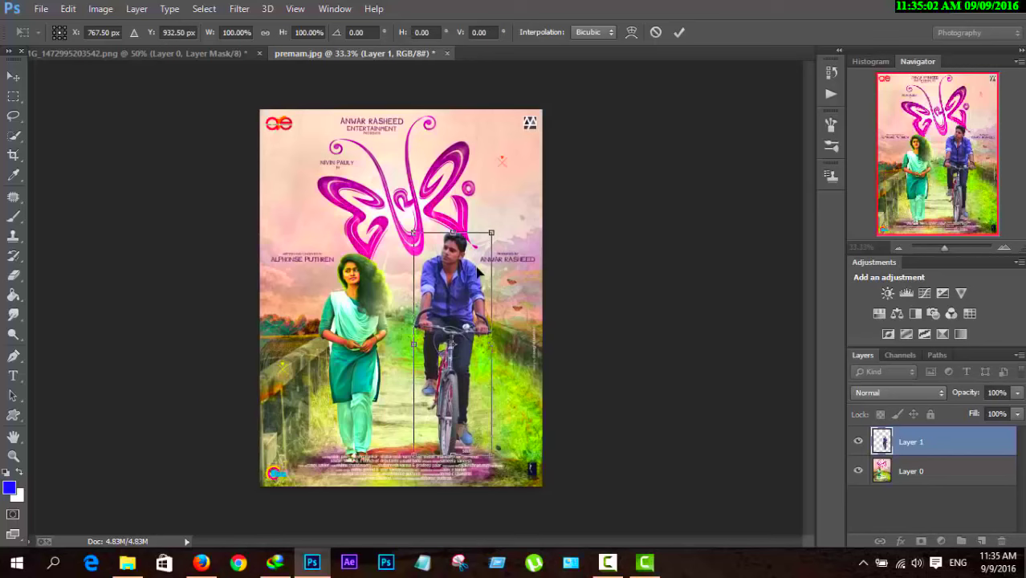
key(ctrl+plus)
key(ctrl+plus)
scroll(475, 266, down, 2)
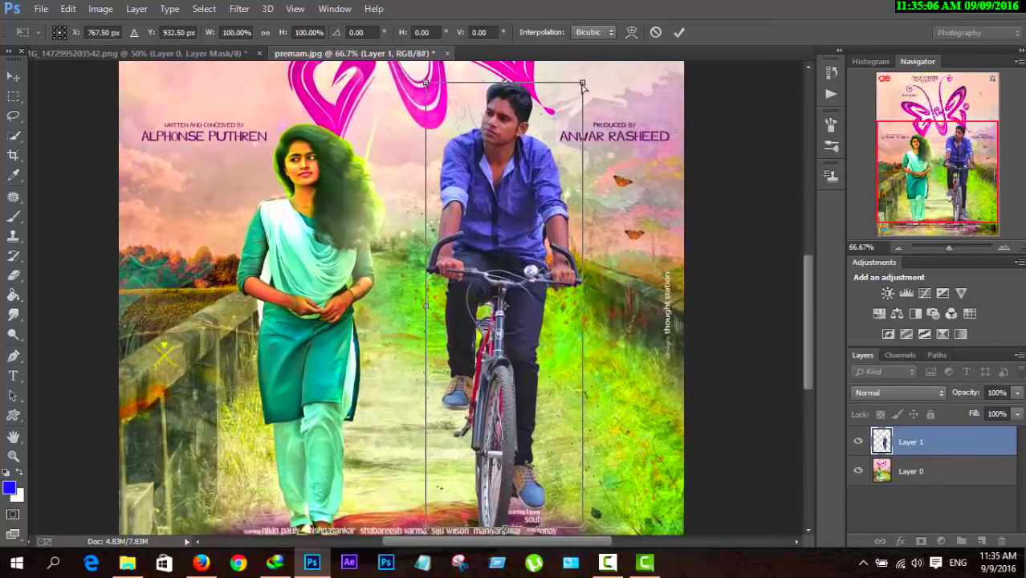
drag(577, 88, 566, 106)
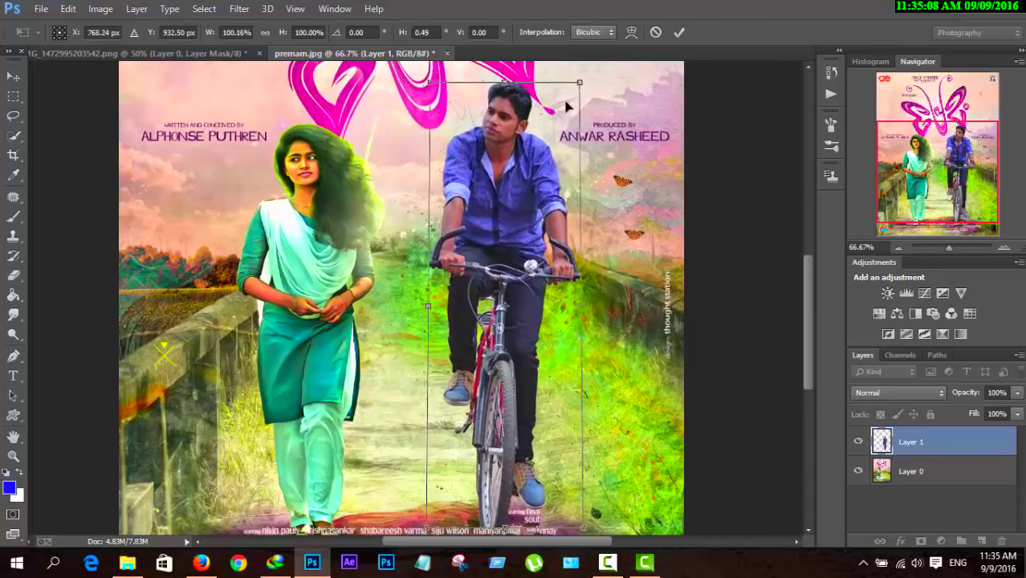
right_click(520, 261)
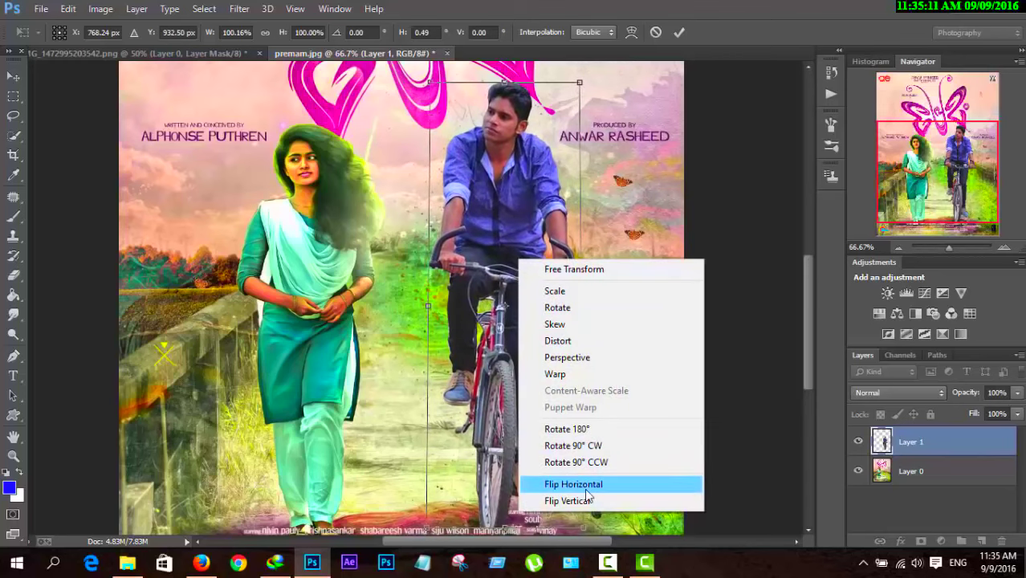
Warp the rider's lower right, wheel bottom and top-left corner, then commit the warp
click(591, 374)
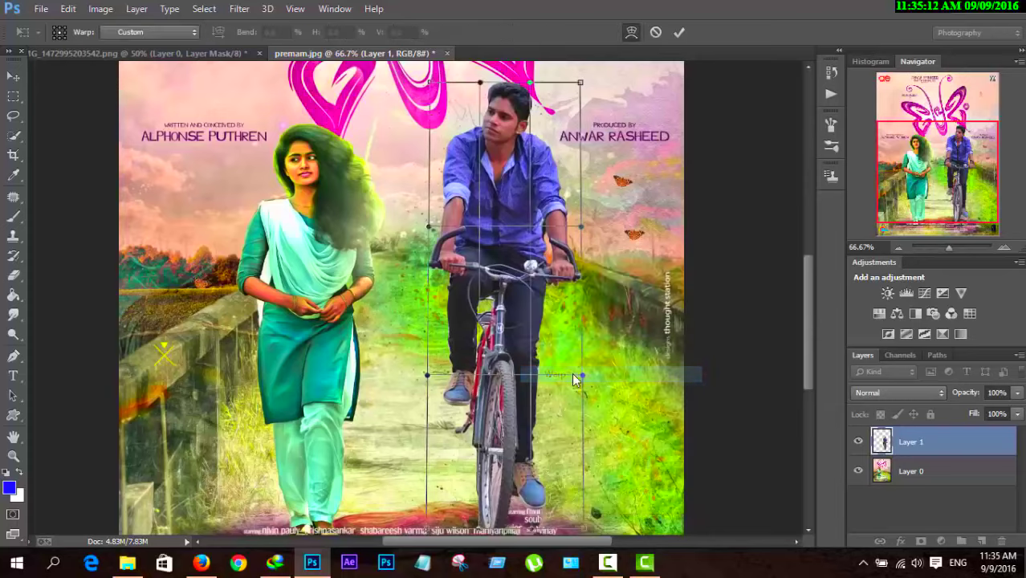
scroll(577, 376, down, 2)
drag(425, 452, 426, 450)
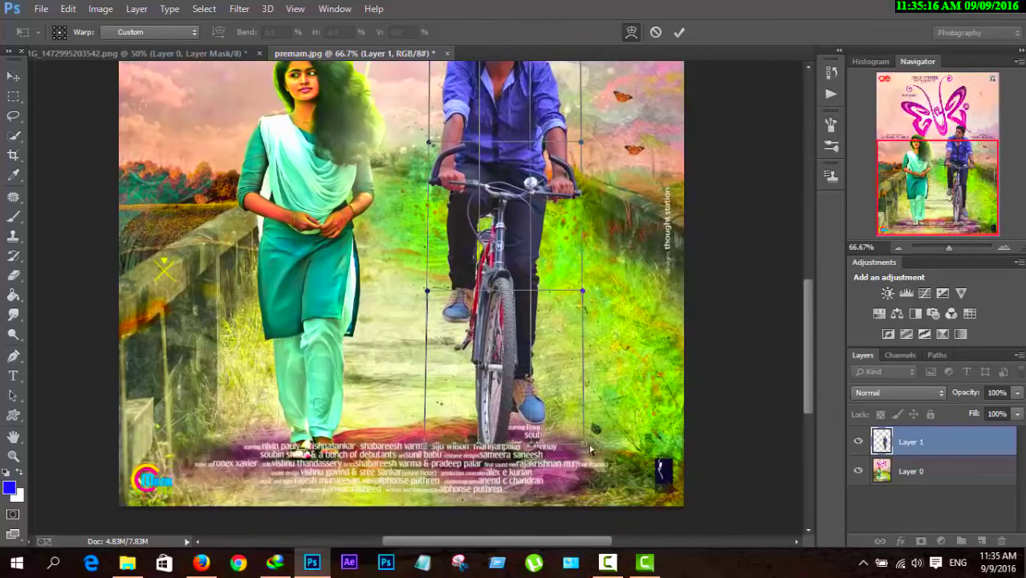
drag(589, 447, 596, 428)
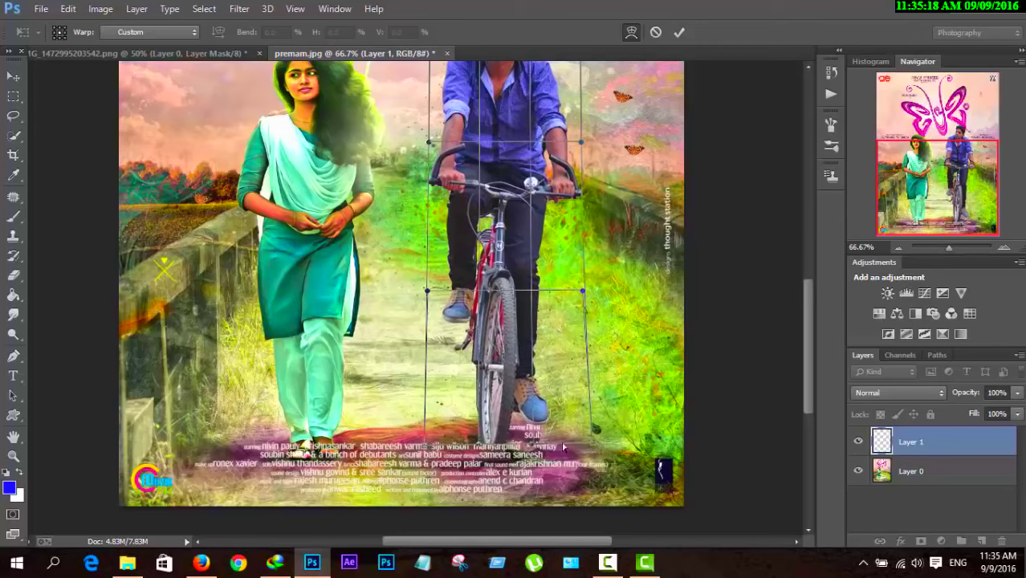
drag(499, 427, 508, 430)
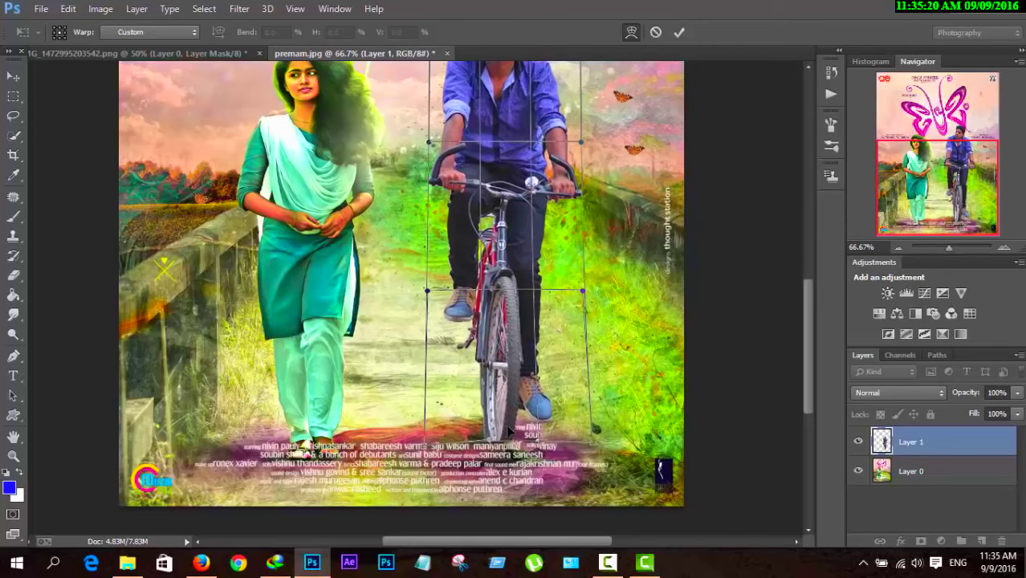
scroll(601, 273, up, 2)
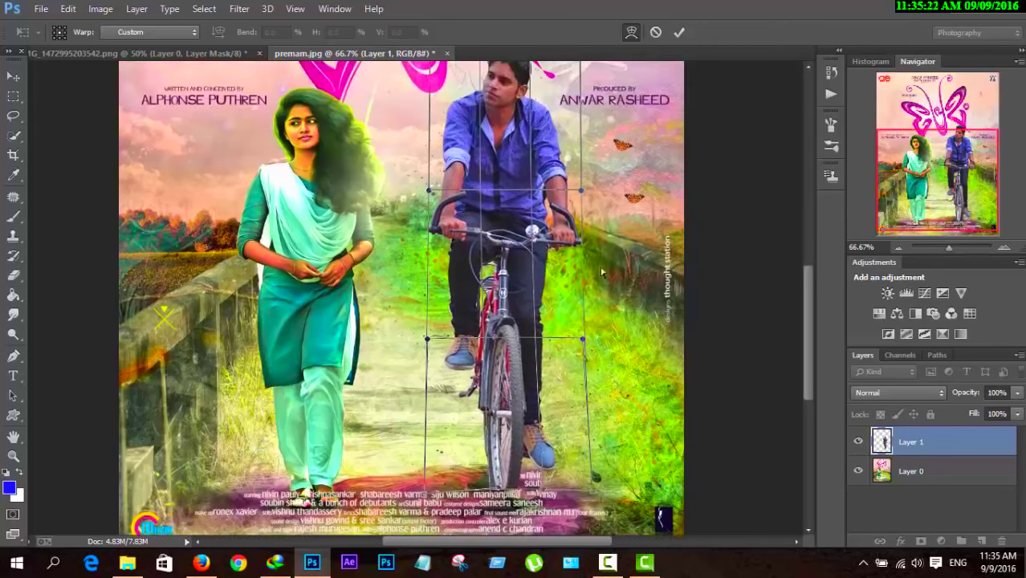
scroll(601, 273, up, 2)
drag(433, 90, 420, 84)
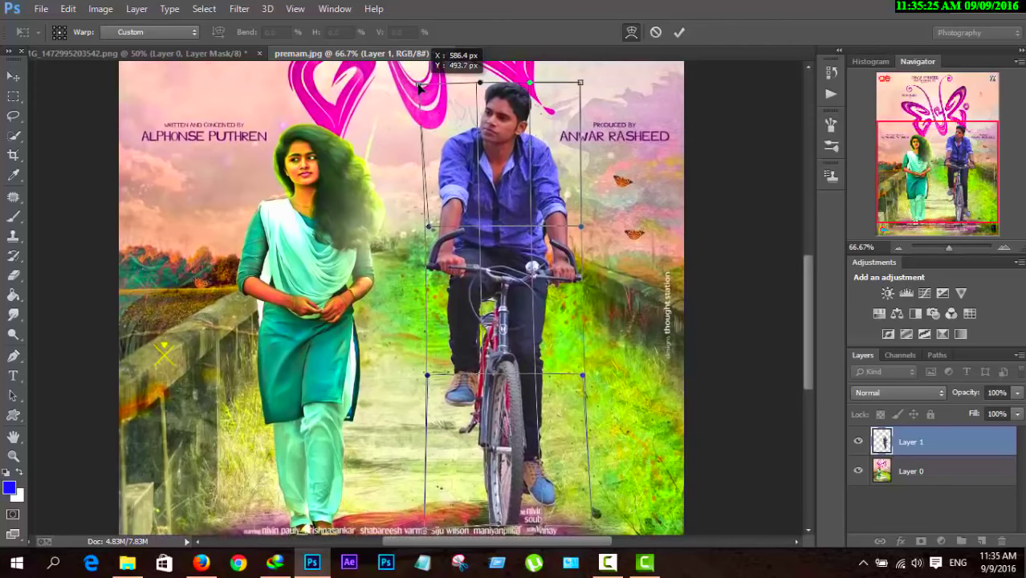
click(678, 33)
scroll(439, 265, down, 2)
Perspective-tilt the rider layer to 0.37° angle and 0.76° skew, nudging it left and down
scroll(440, 265, up, 1)
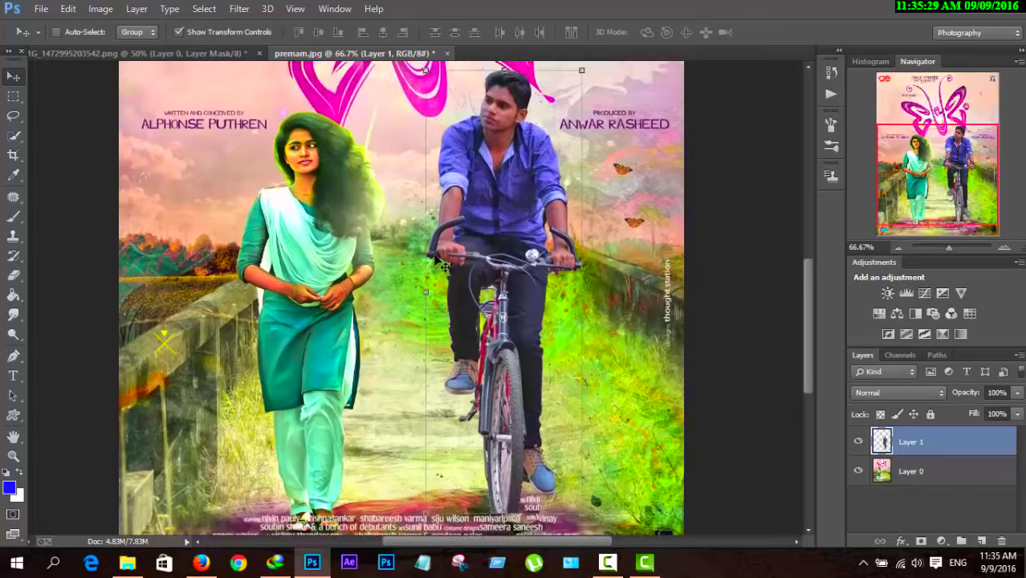
scroll(440, 265, down, 1)
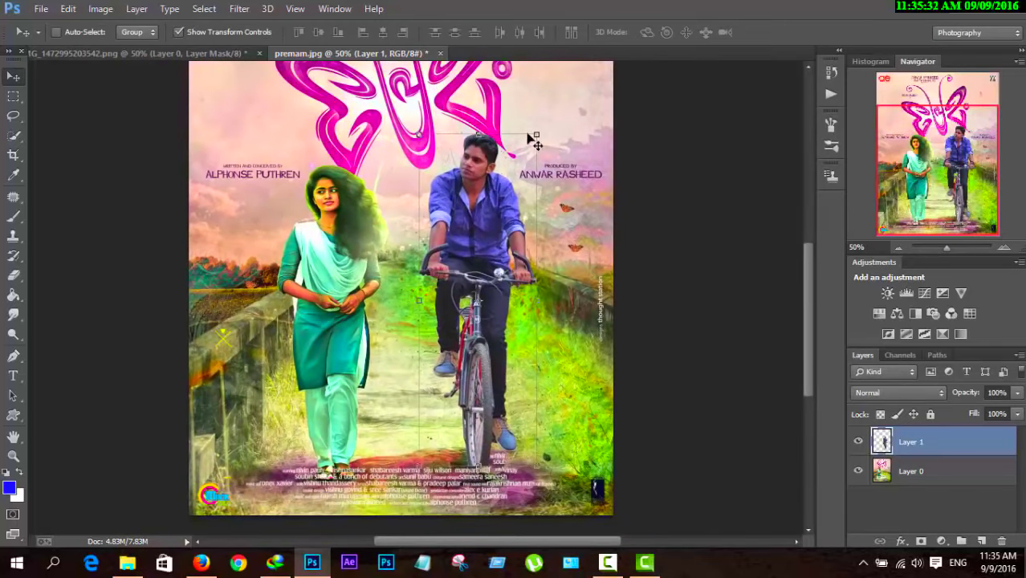
key(ctrl+t)
right_click(521, 151)
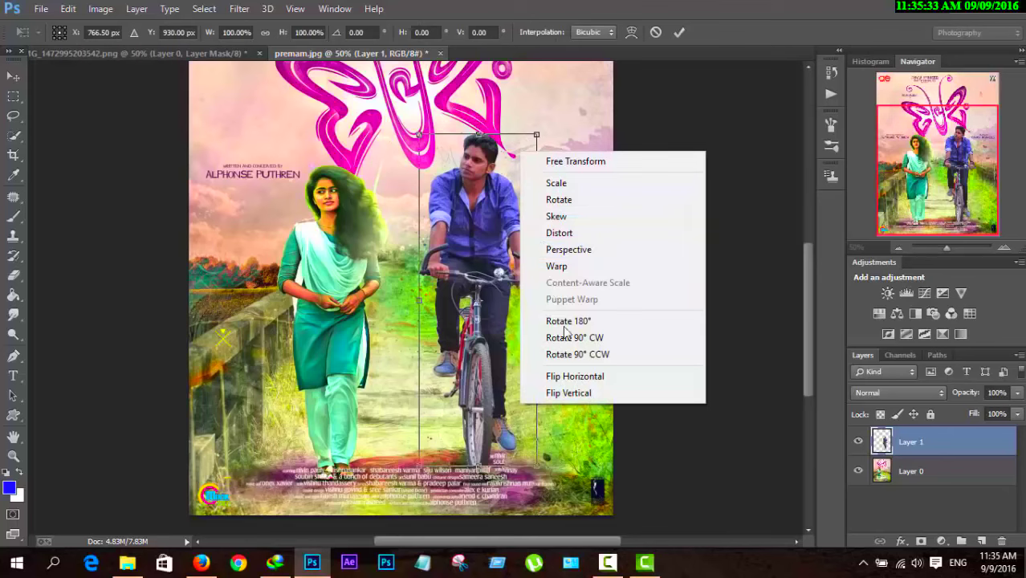
click(580, 255)
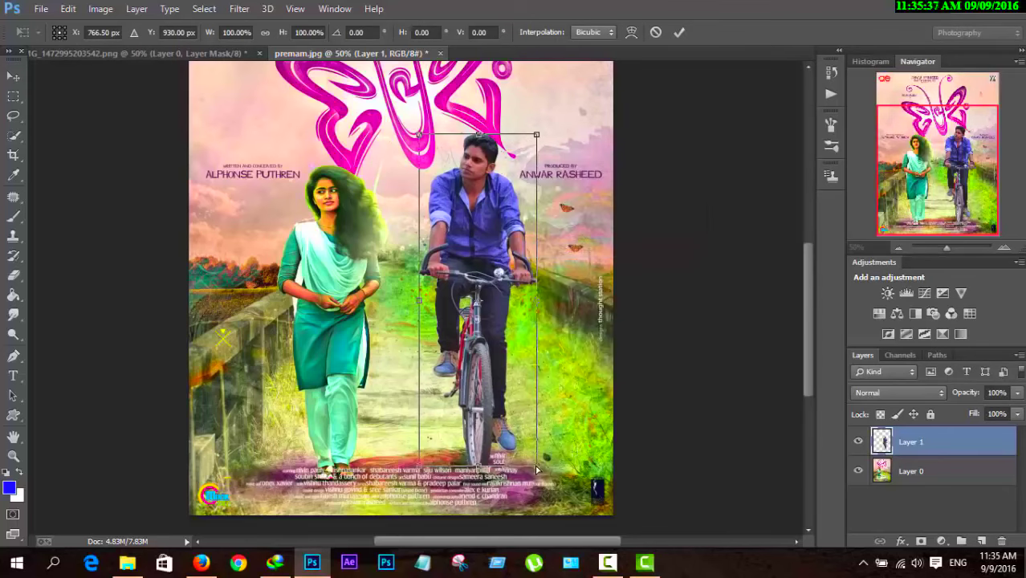
drag(540, 469, 538, 467)
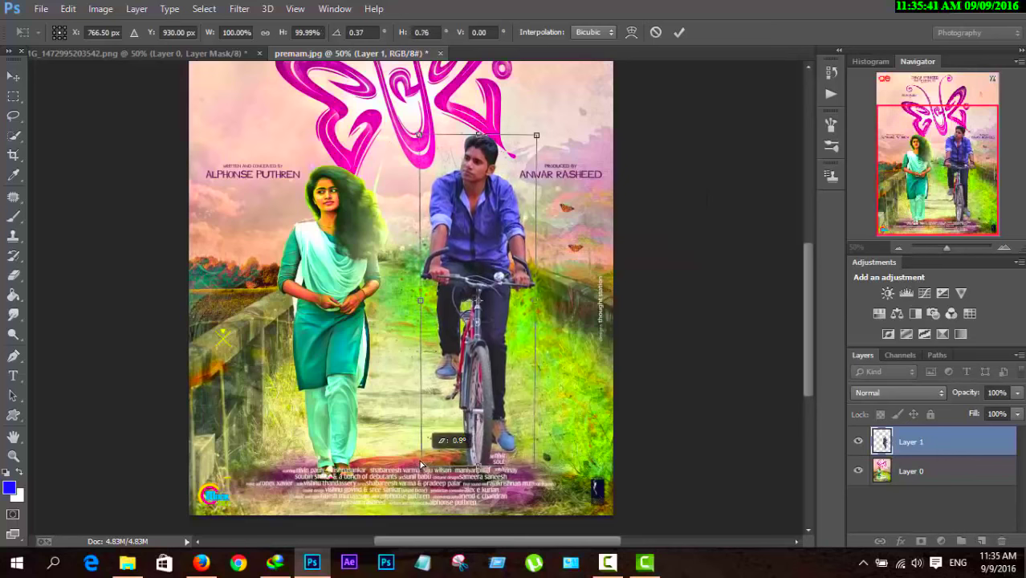
mouse_move(422, 464)
mouse_down()
mouse_move(478, 448)
mouse_move(463, 452)
mouse_up()
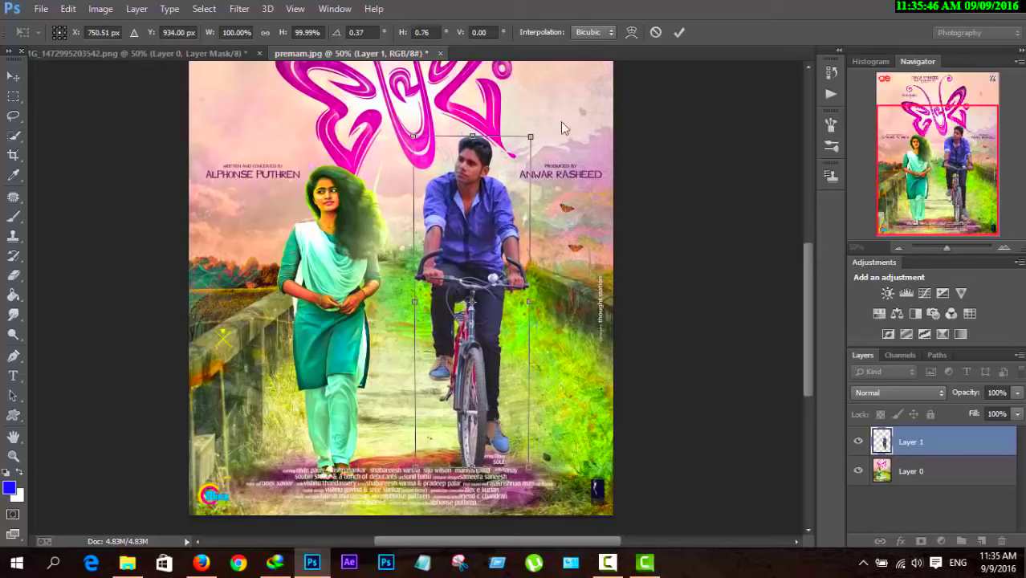
Skew the rider: nudge him right, reduce the sideways skew and shorten him slightly
right_click(528, 172)
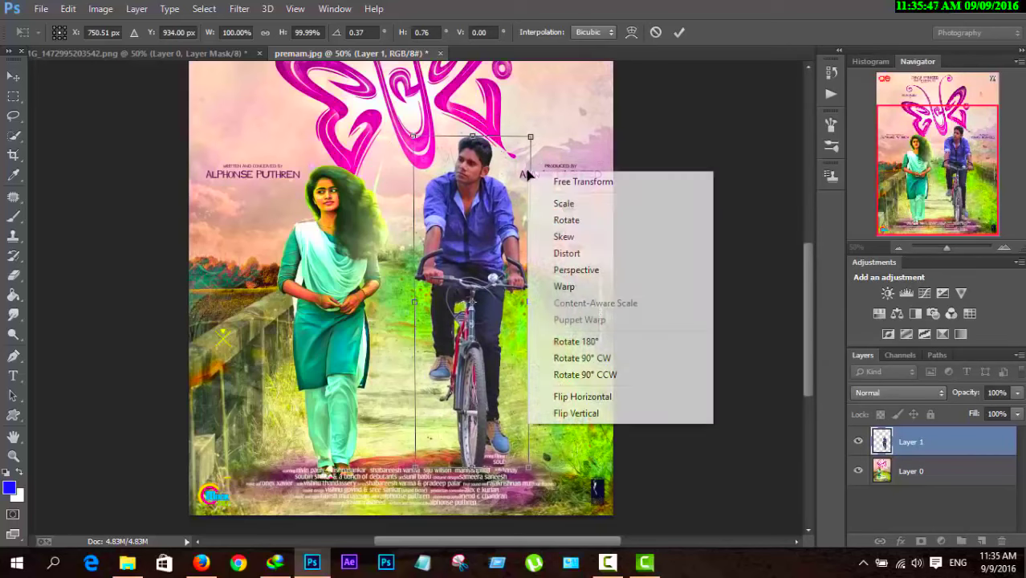
click(566, 237)
drag(513, 404, 509, 405)
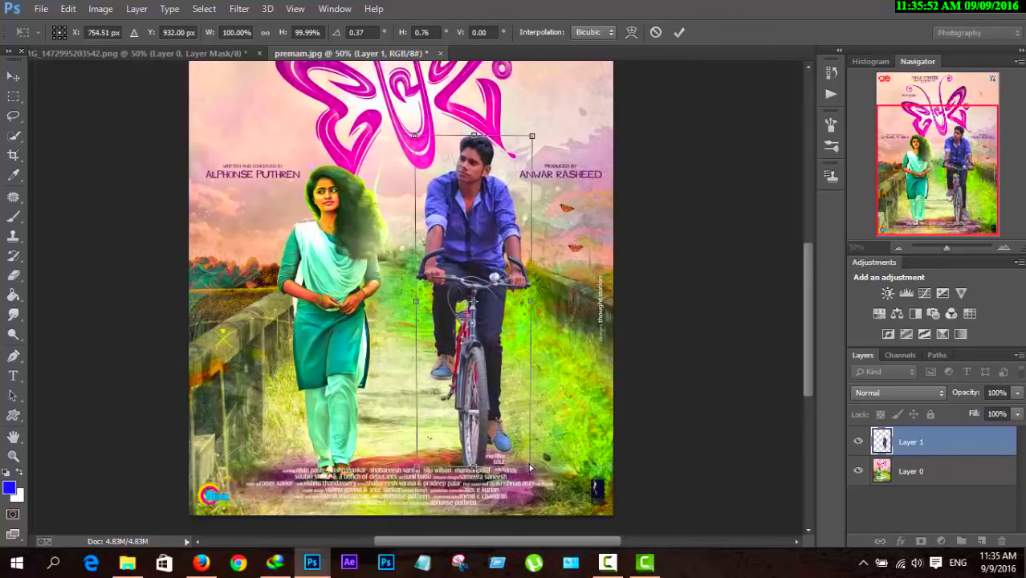
drag(530, 467, 531, 467)
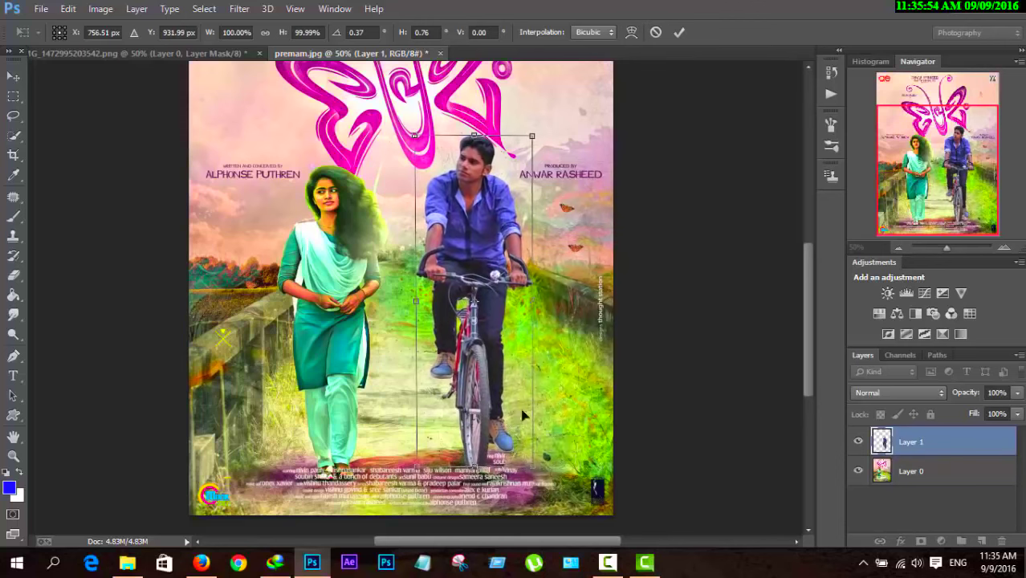
drag(534, 304, 535, 297)
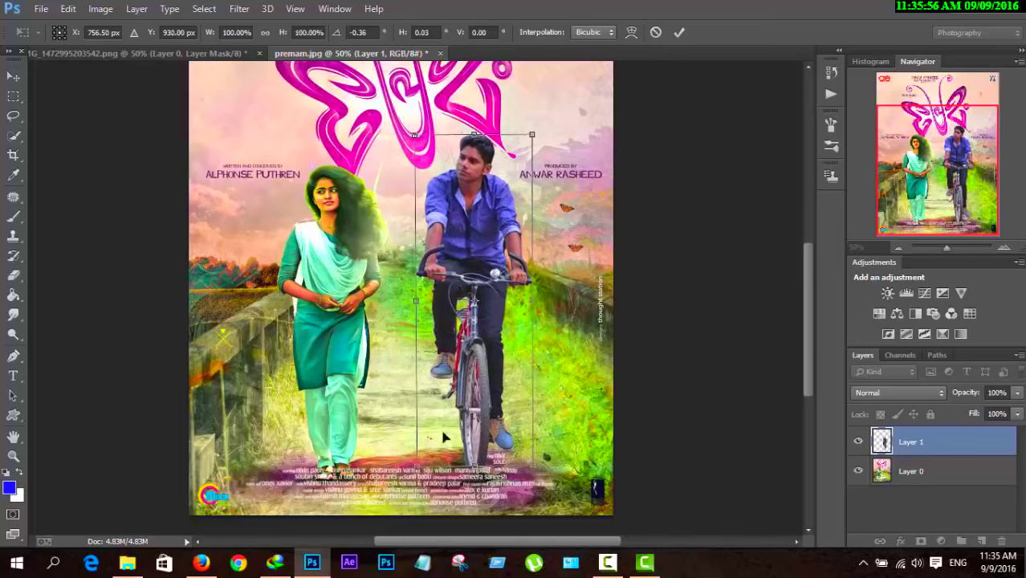
drag(417, 478, 418, 477)
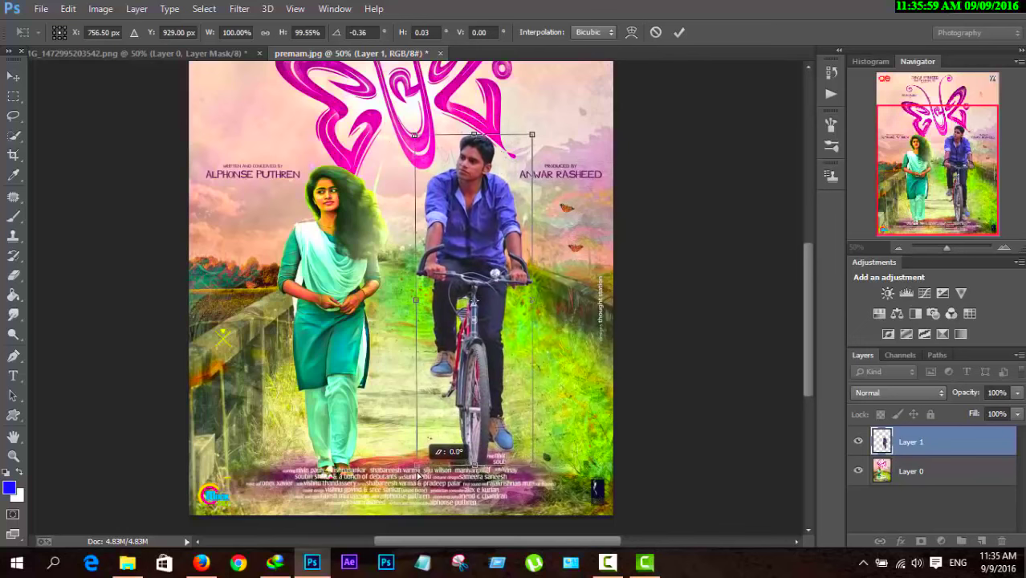
Adjust the rider's perspective to about −1.48° rotation, 101.29% width, shifted left, and apply
right_click(427, 153)
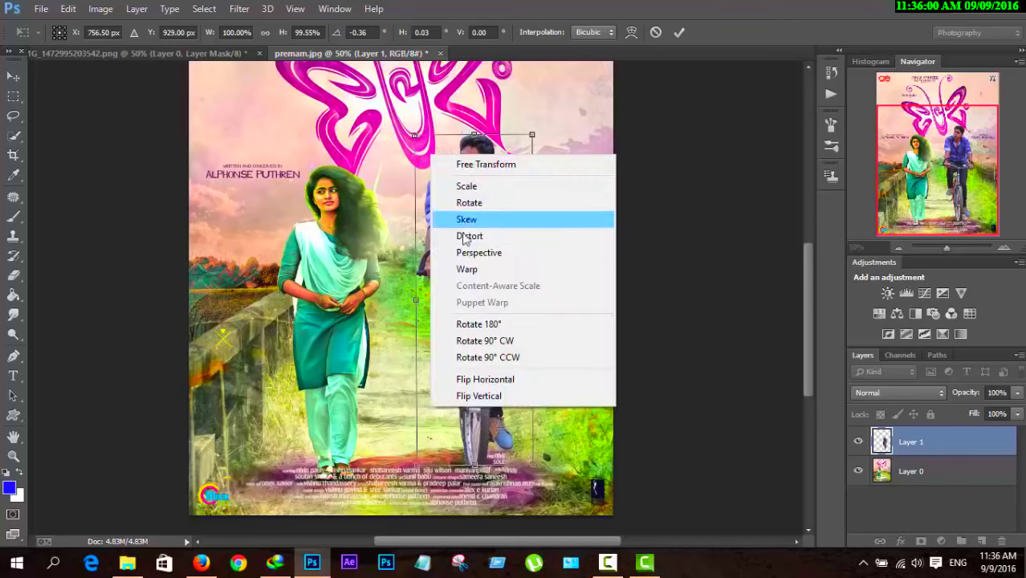
click(451, 253)
drag(419, 308, 420, 311)
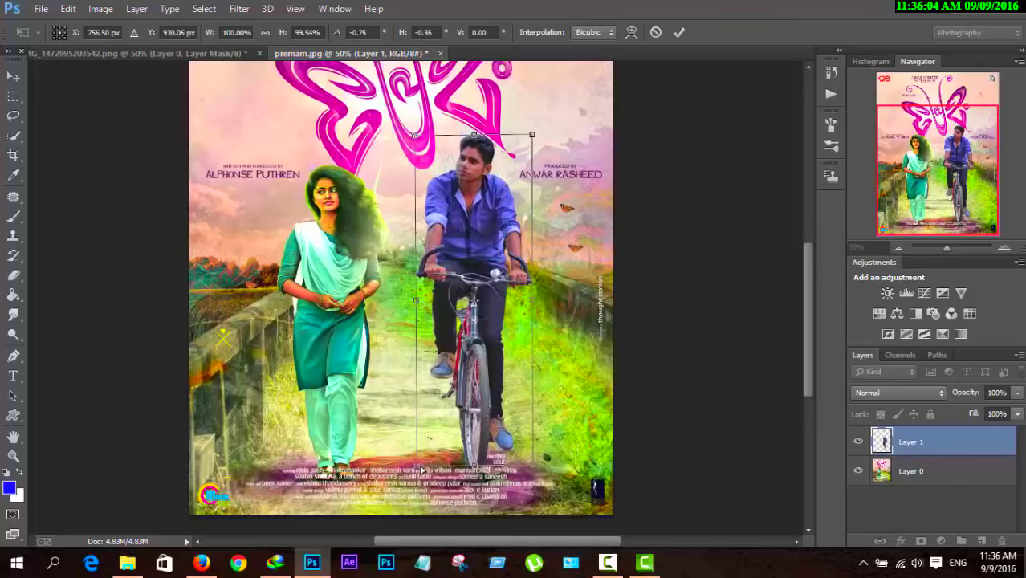
drag(421, 469, 426, 469)
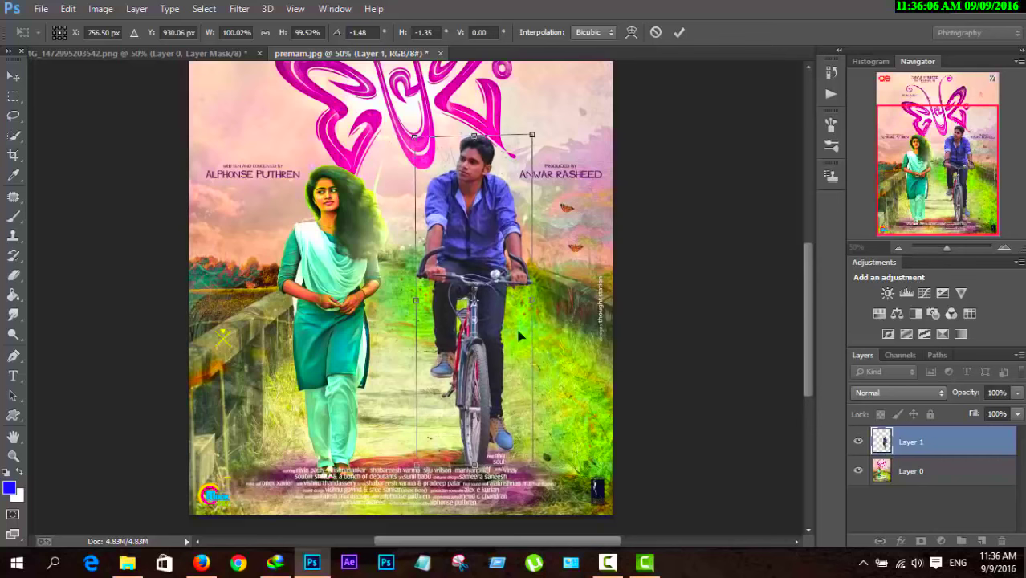
drag(520, 336, 499, 351)
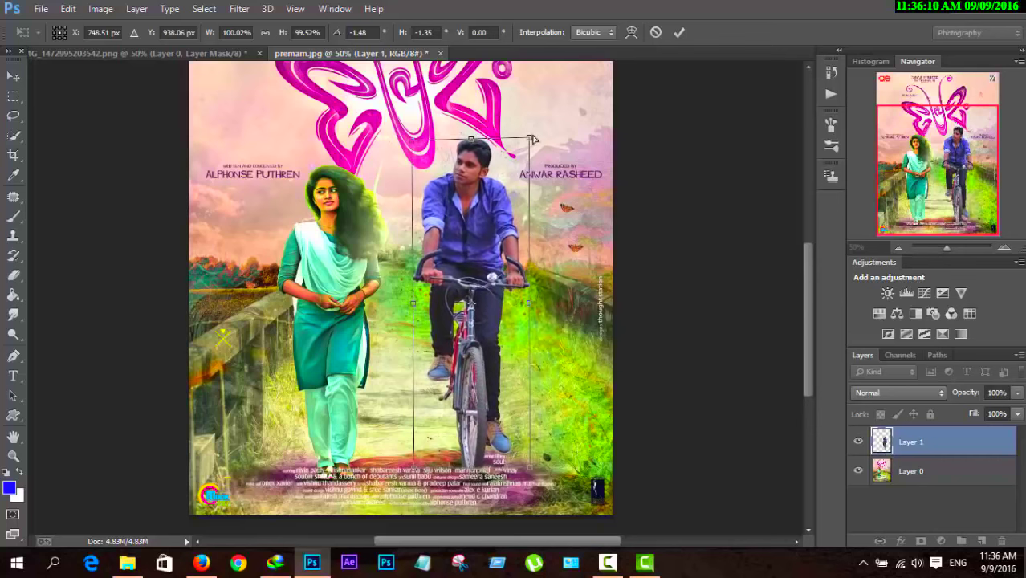
drag(531, 139, 533, 138)
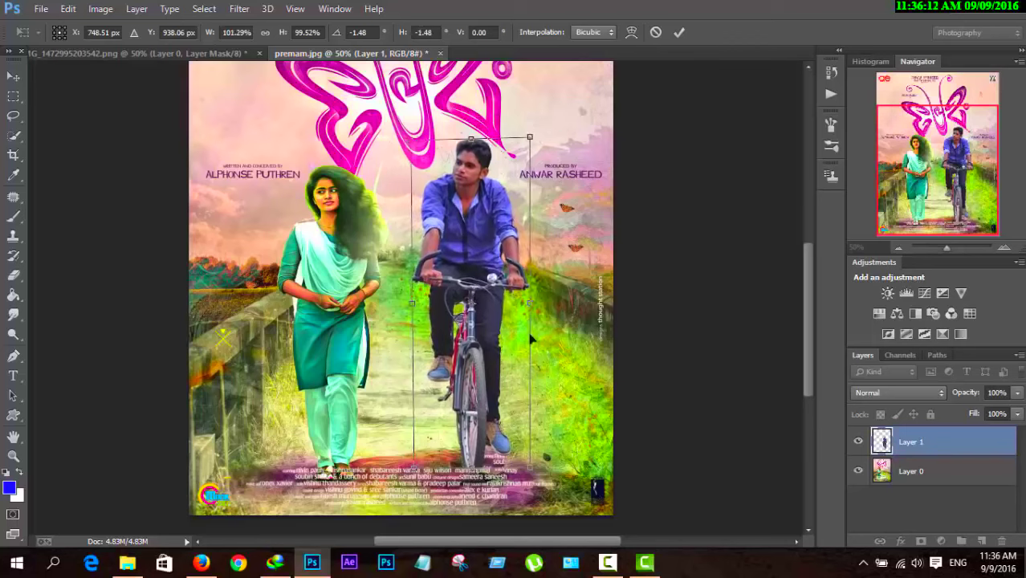
click(678, 32)
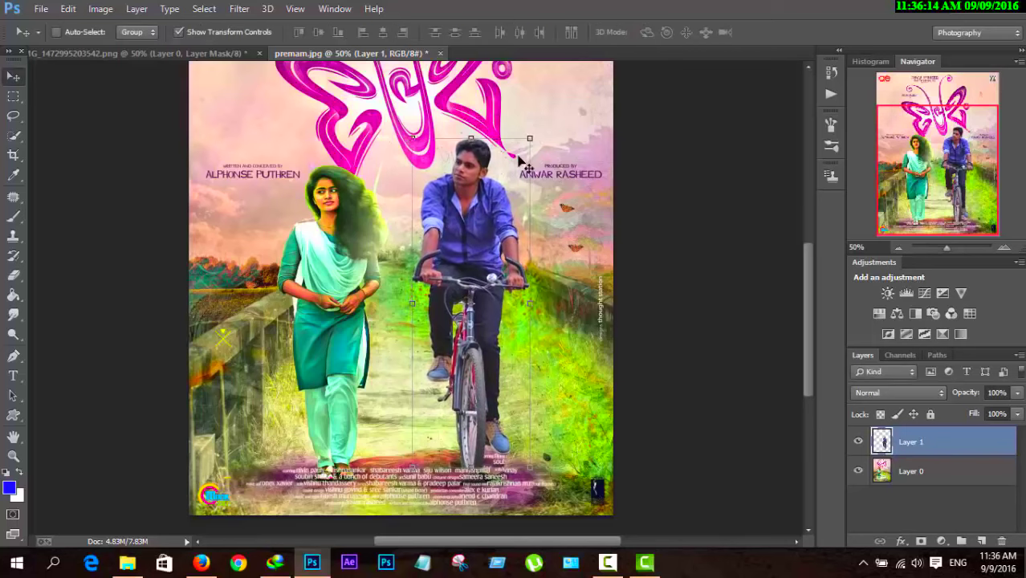
Resize the rider to about 102.55% width and 98.17% height, then review the poster
drag(526, 138, 529, 143)
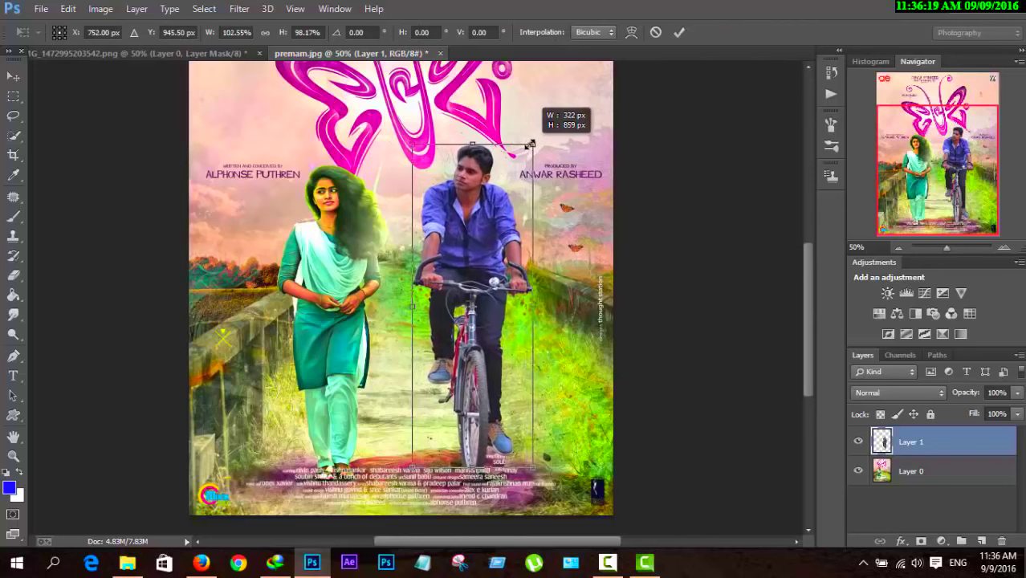
click(678, 32)
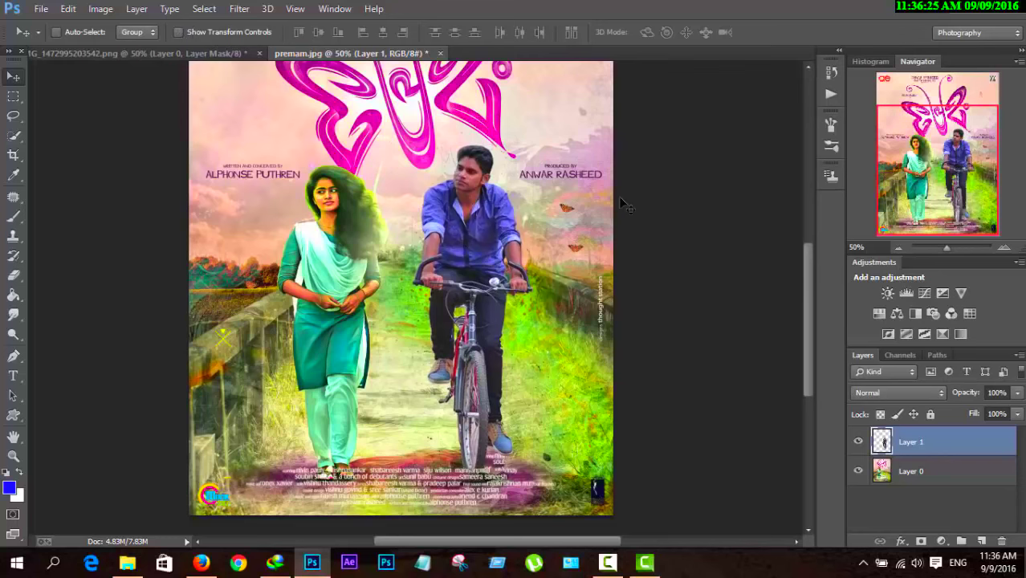
key(ctrl+minus)
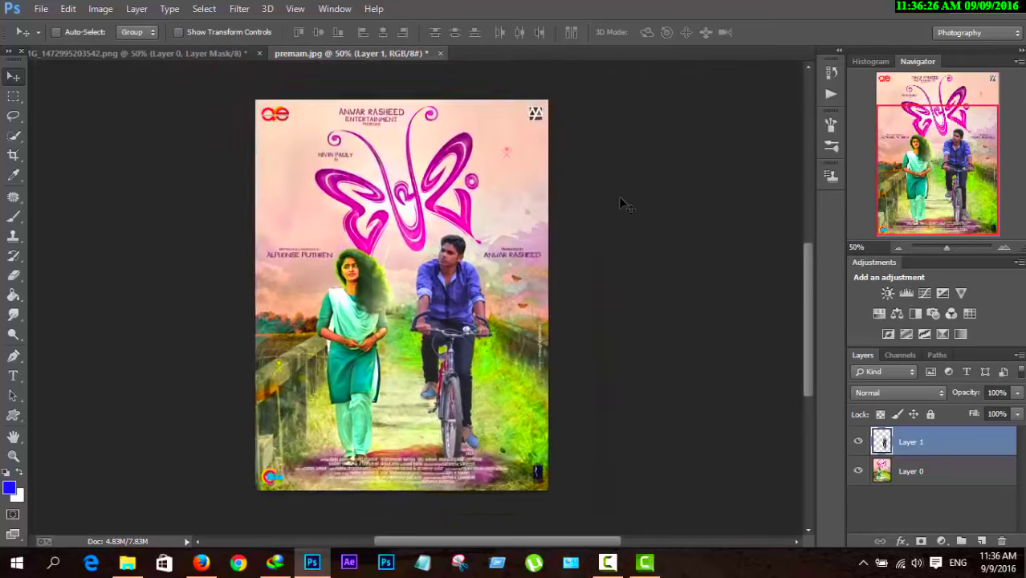
key(ctrl+minus)
key(ctrl+minus)
key(ctrl+plus)
key(ctrl+plus)
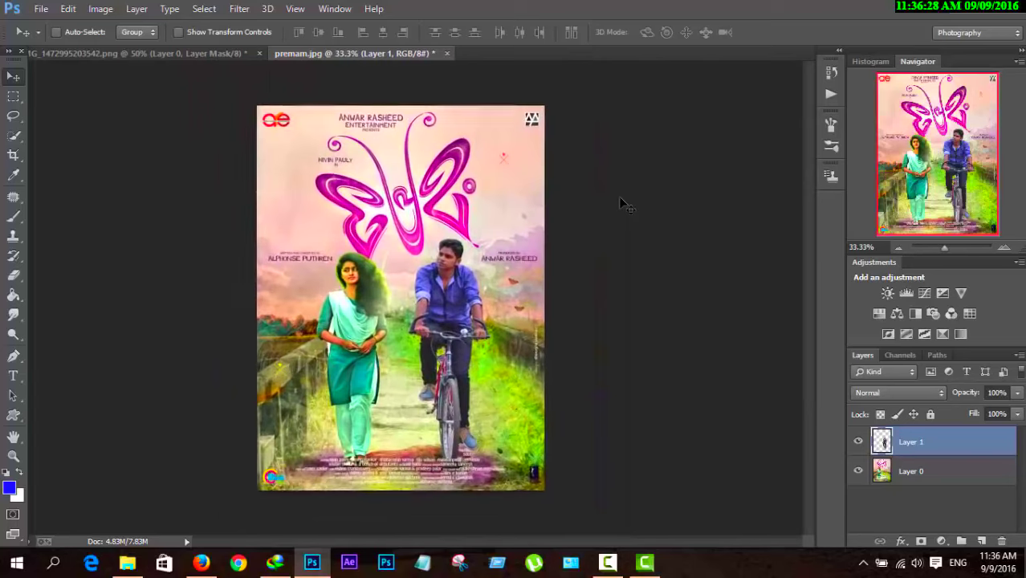
key(ctrl+plus)
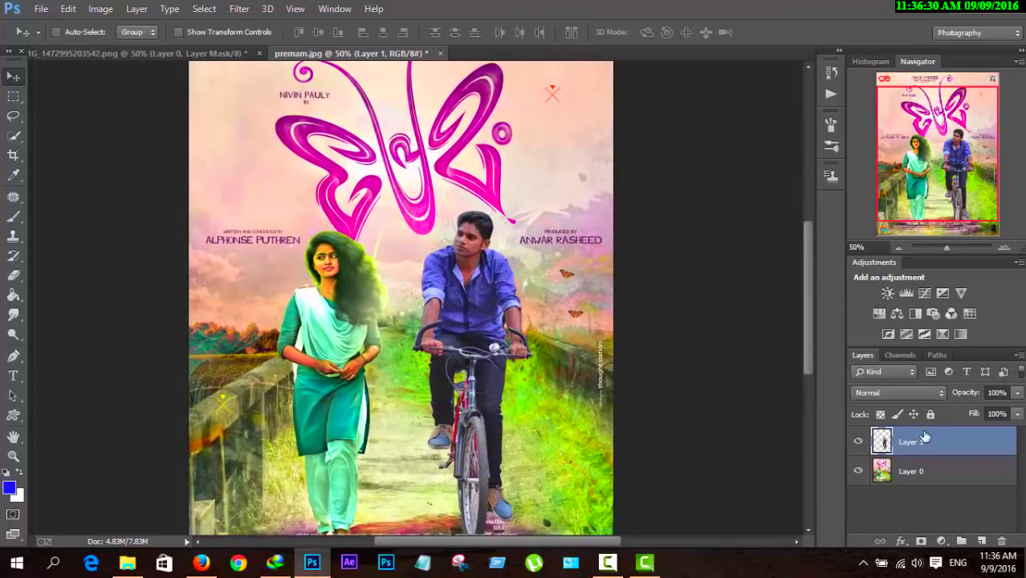
Apply Auto Tone and Auto Color to the rider layer
click(100, 9)
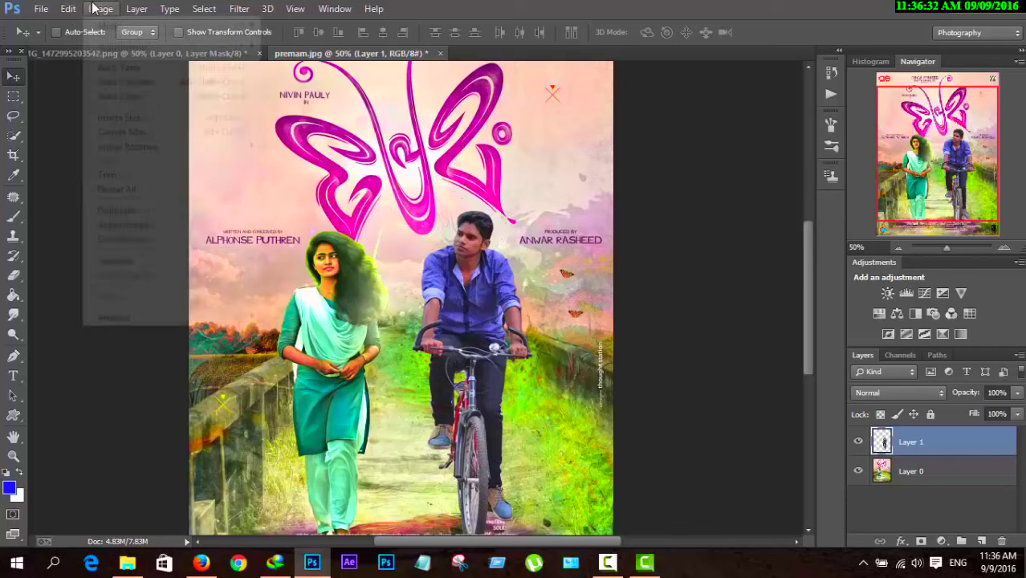
click(128, 72)
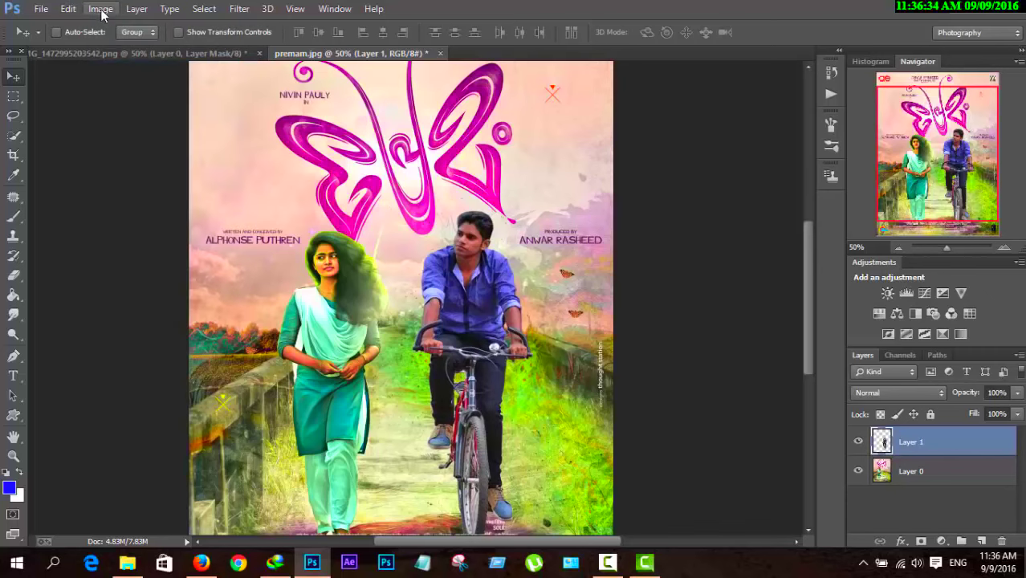
click(101, 8)
click(138, 97)
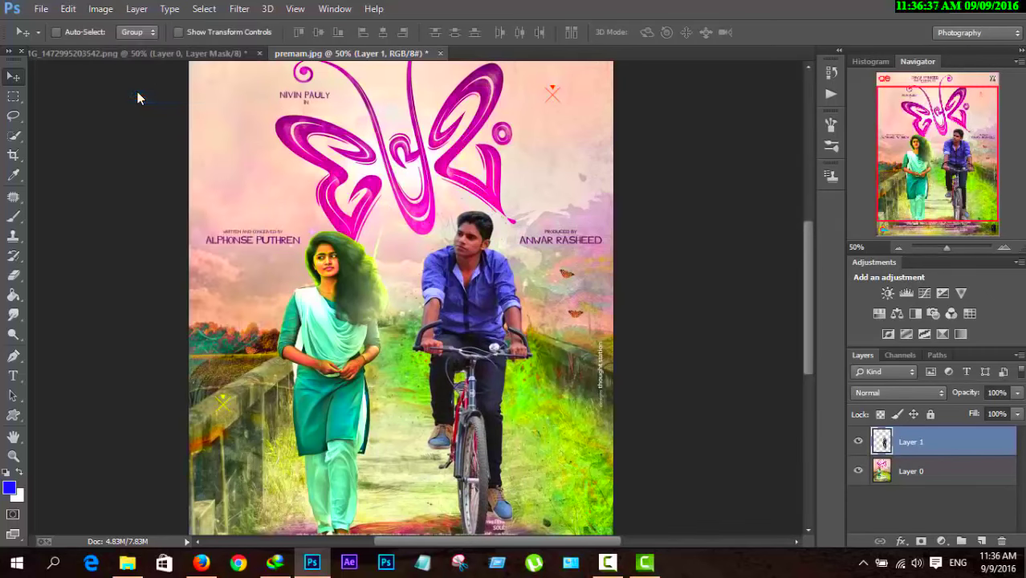
Set the rider's Color Balance midtones to roughly −2, +18, −35
click(100, 8)
mouse_move(123, 48)
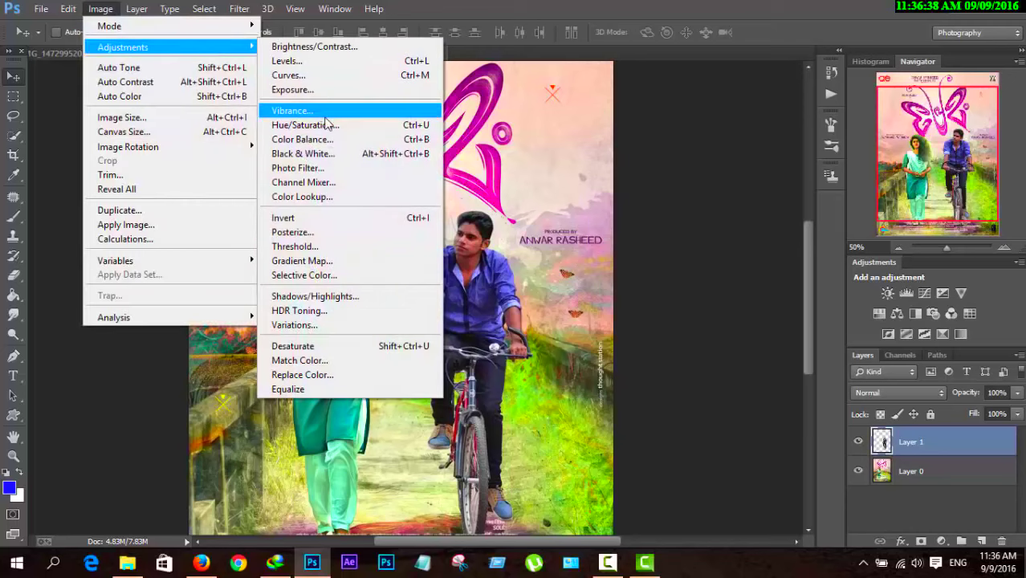
click(332, 139)
mouse_move(750, 136)
mouse_down()
mouse_move(734, 143)
mouse_move(766, 122)
mouse_move(729, 104)
mouse_move(743, 105)
mouse_up()
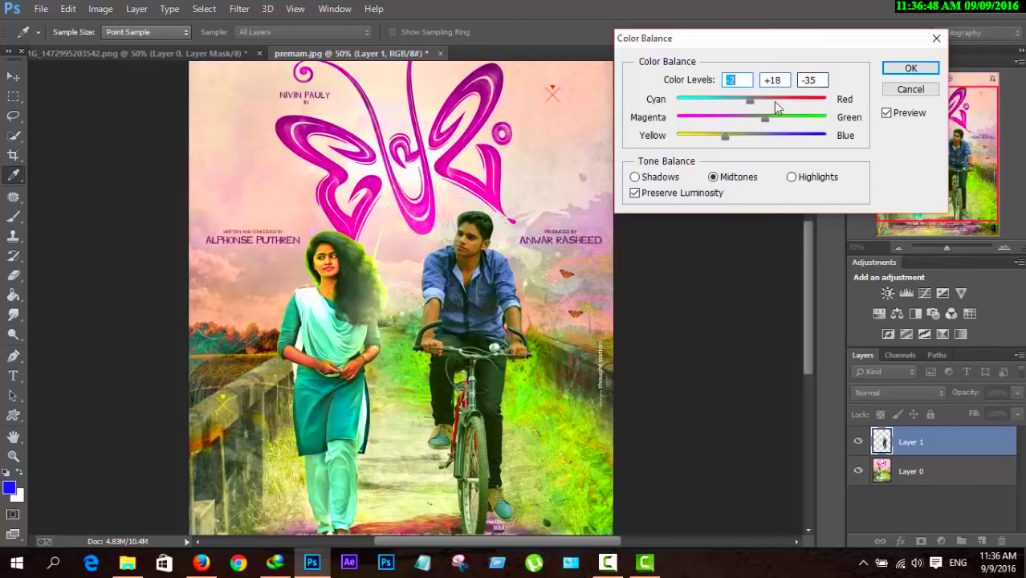
Apply the colour balance, then in Camera Raw set Clarity +13, Shadows +18, Blacks +6, Highlights +33
click(910, 68)
click(239, 9)
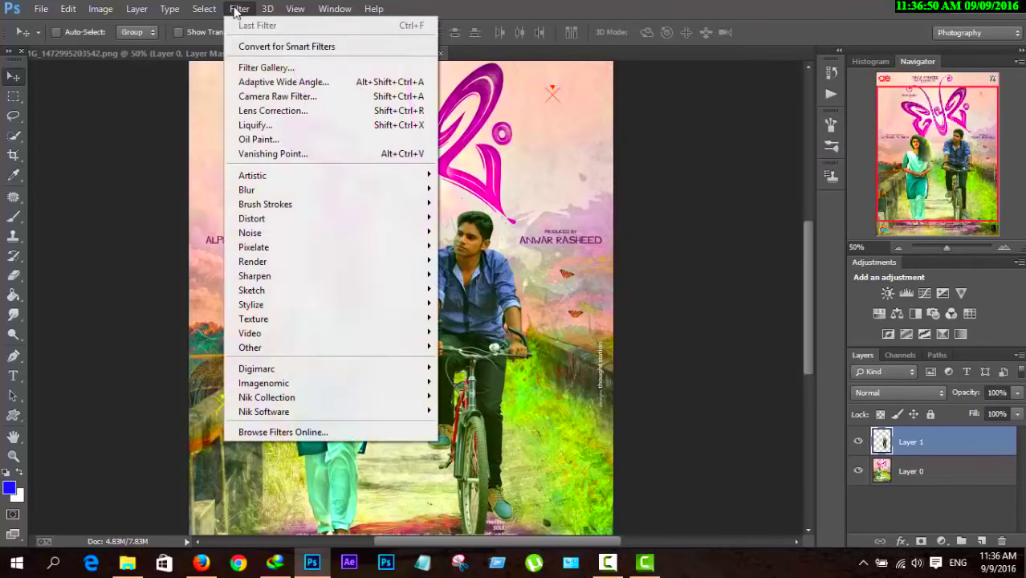
click(256, 96)
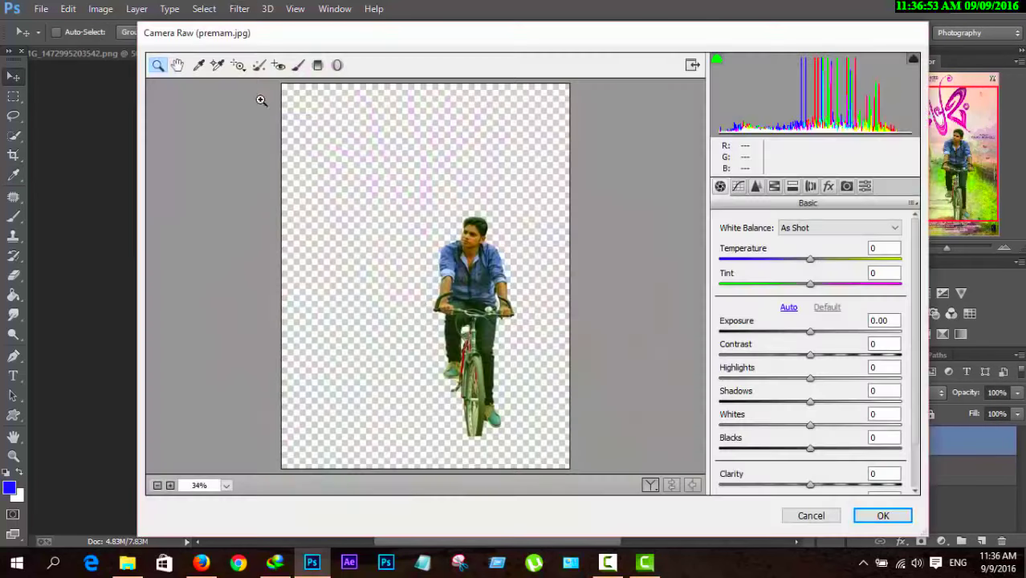
click(812, 485)
drag(813, 487, 824, 486)
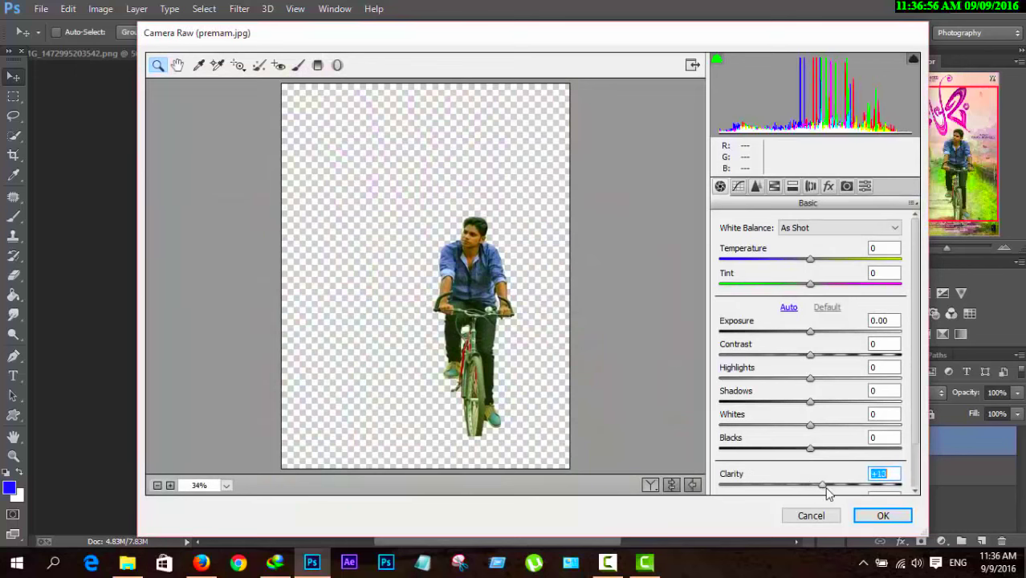
drag(811, 402, 827, 402)
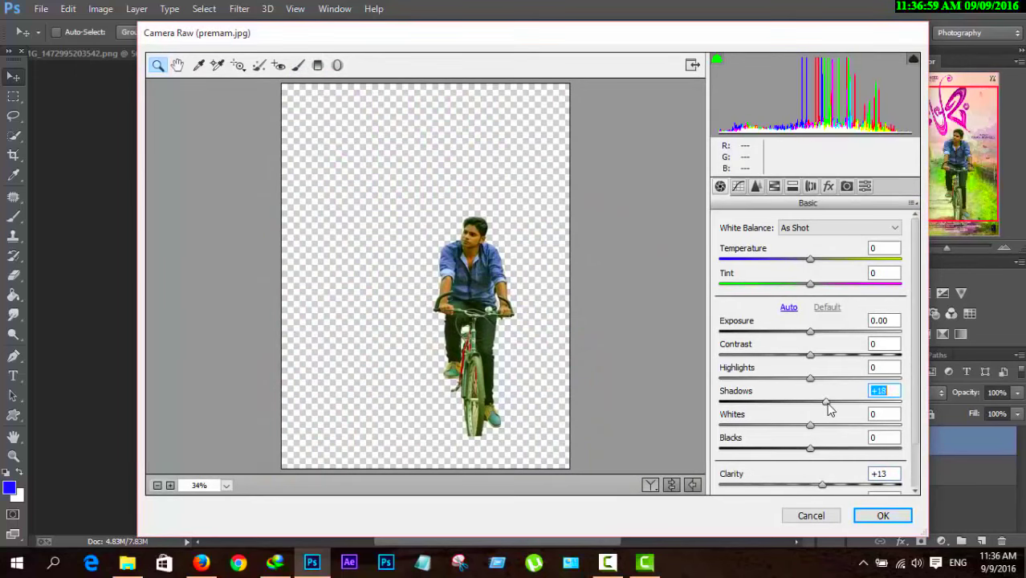
drag(809, 447, 816, 447)
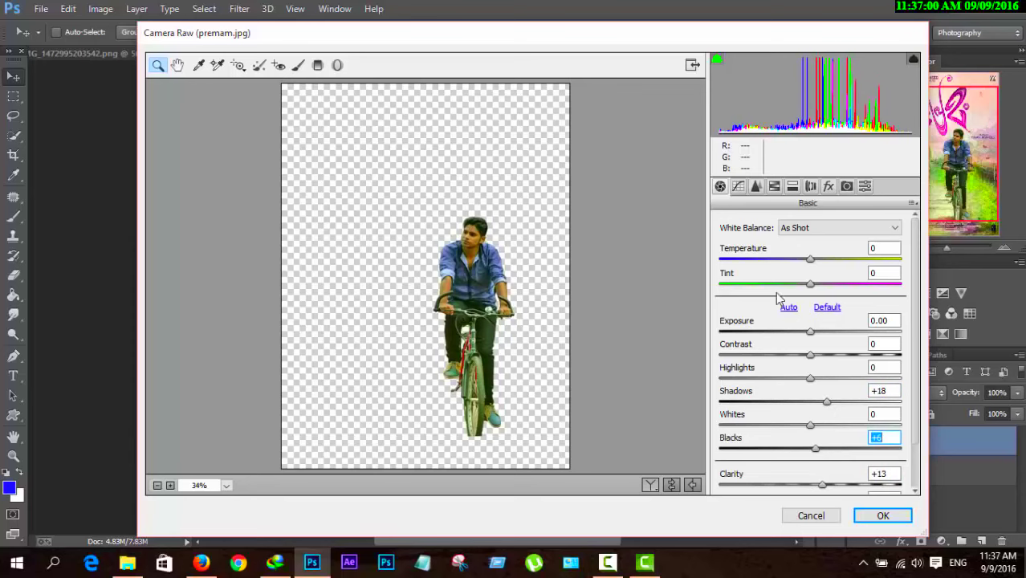
drag(811, 377, 842, 384)
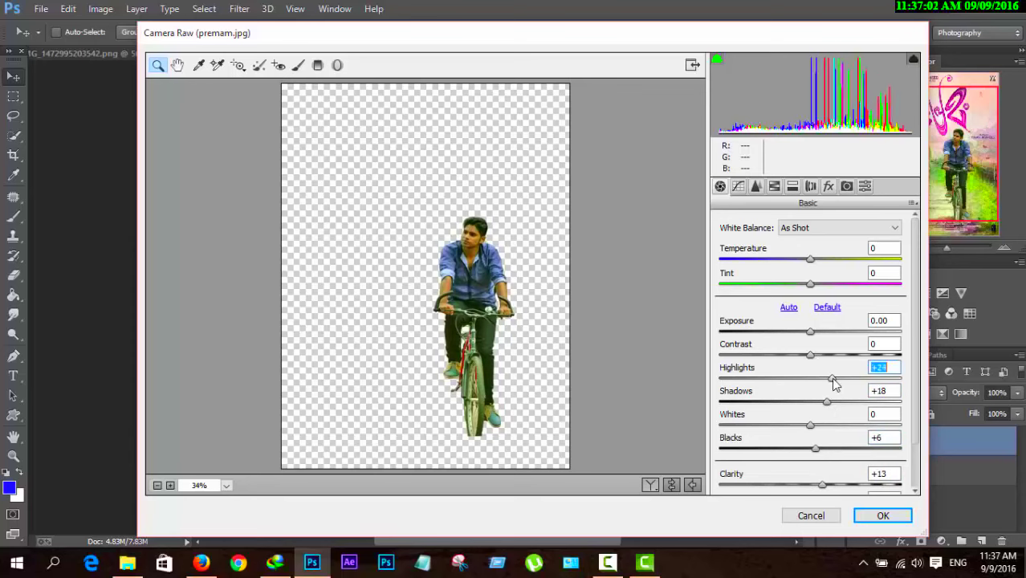
Boost Blues saturation to +32 and Yellows to +37, and apply the Camera Raw filter
click(775, 186)
mouse_move(814, 418)
mouse_down()
mouse_move(794, 419)
mouse_move(850, 421)
mouse_up()
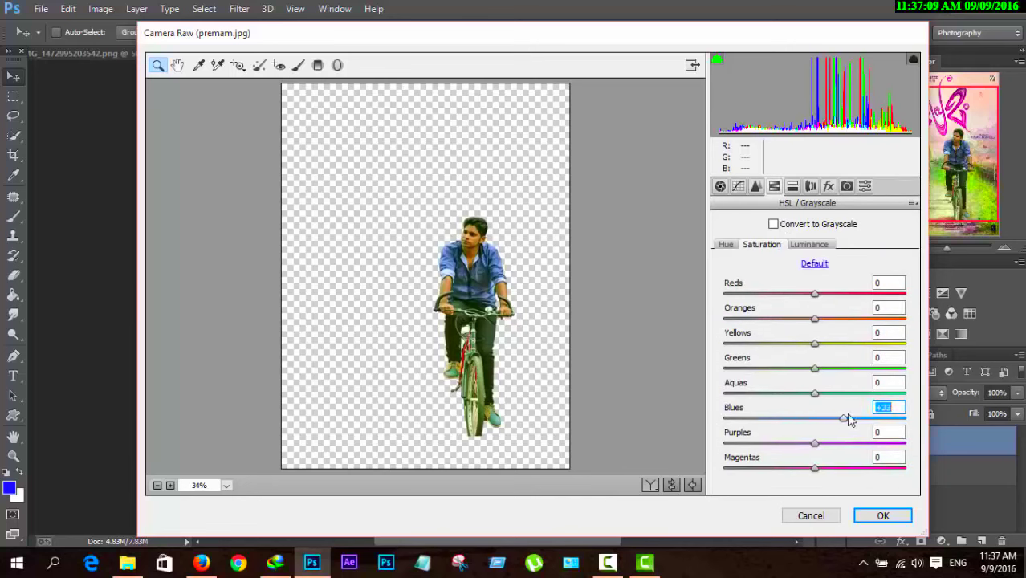
drag(815, 343, 845, 345)
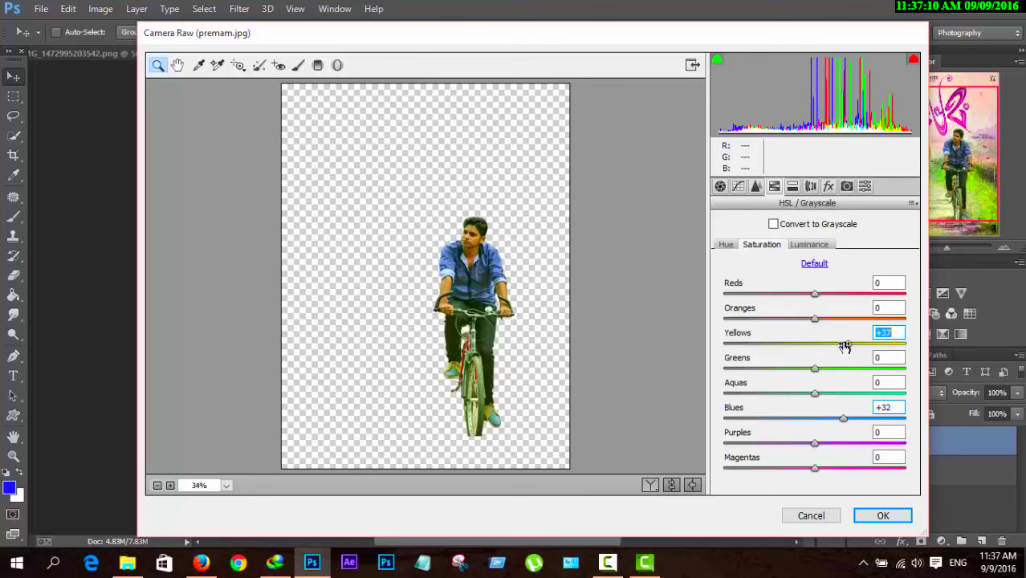
click(882, 517)
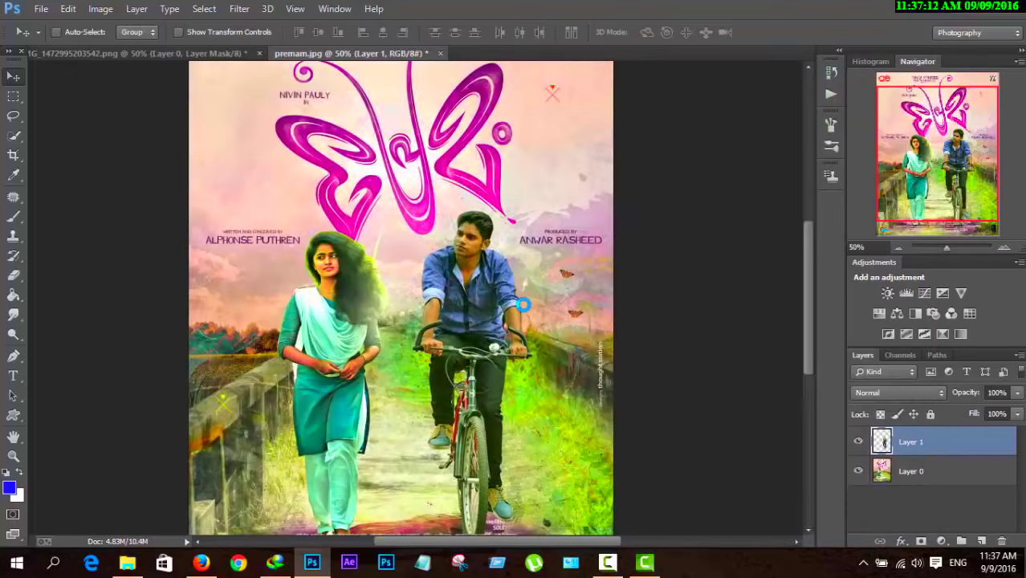
Enlarge the rider to about 100.93% width and 101.05% height and commit
key(ctrl+minus)
key(ctrl+minus)
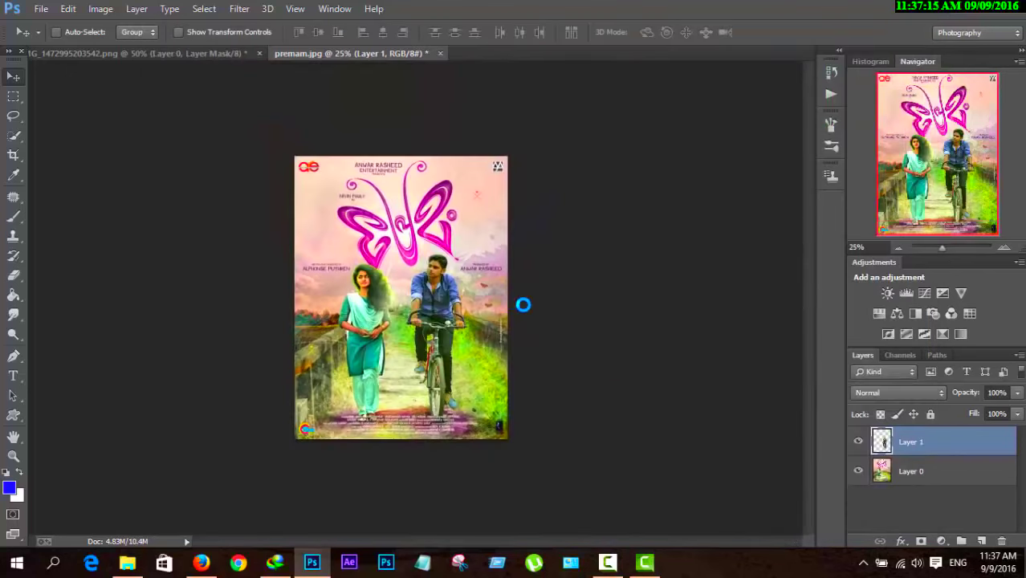
key(ctrl+plus)
key(ctrl+plus)
key(ctrl+plus)
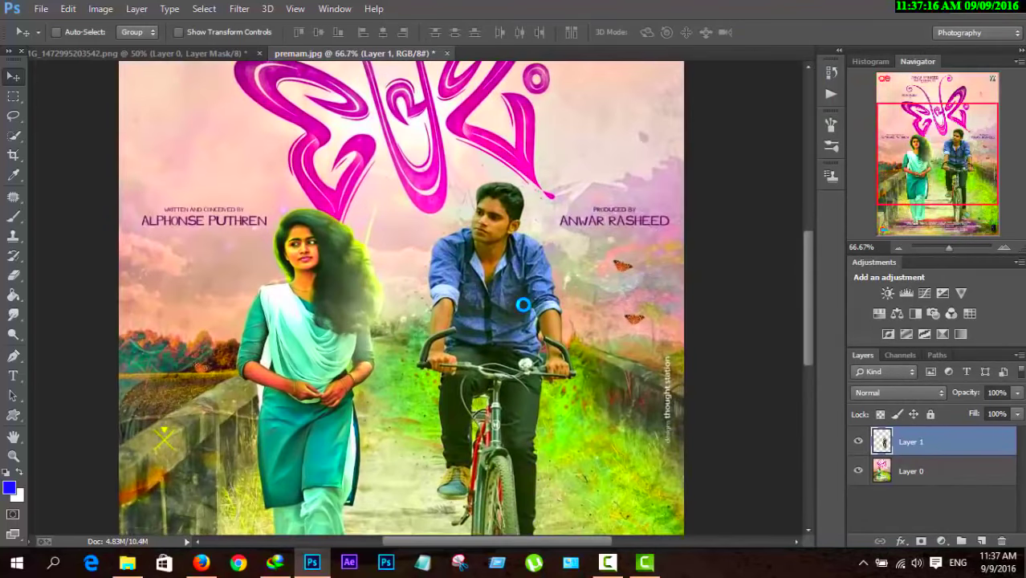
key(ctrl+minus)
key(ctrl+minus)
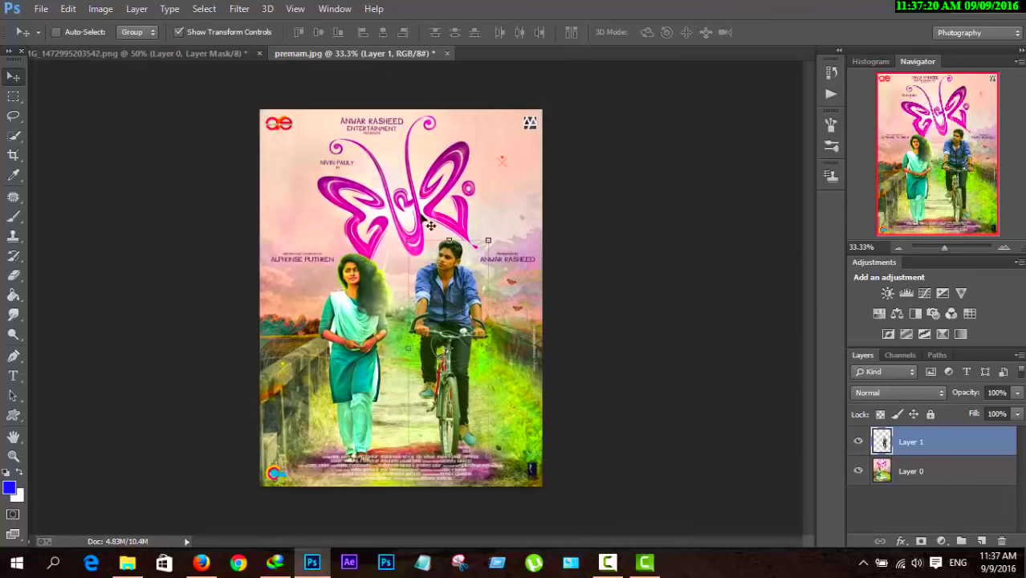
key(ctrl+t)
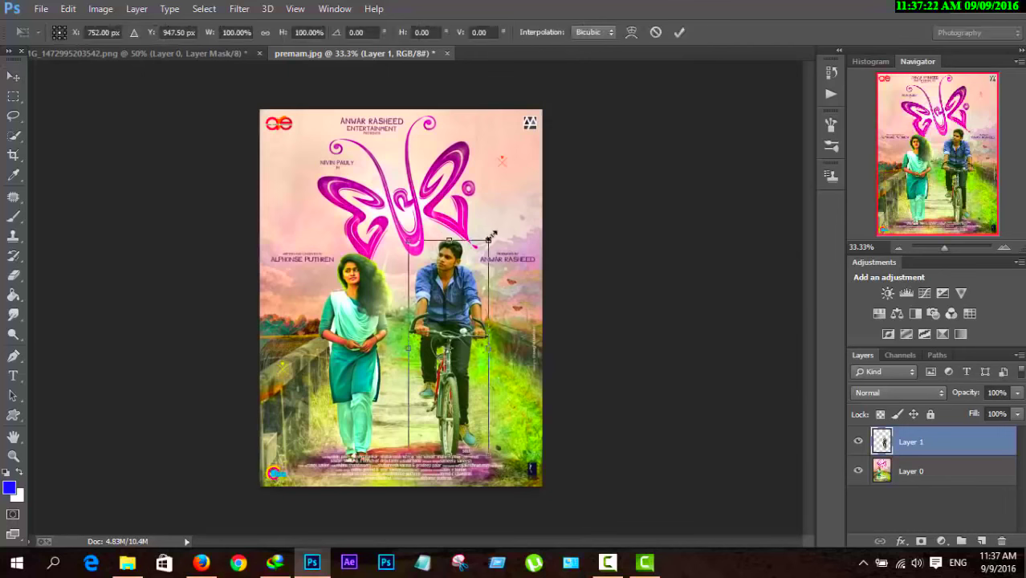
drag(488, 239, 490, 234)
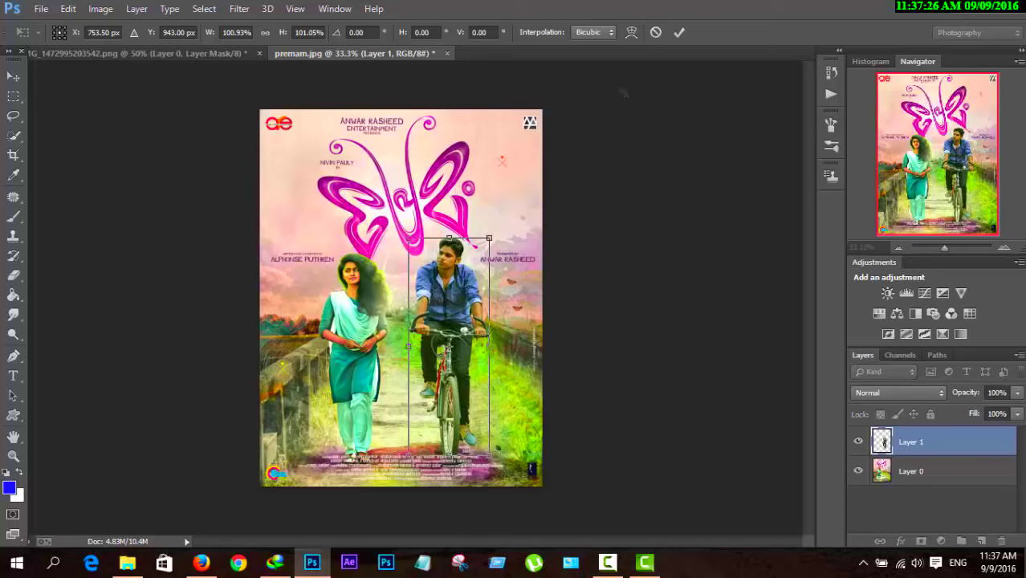
click(679, 32)
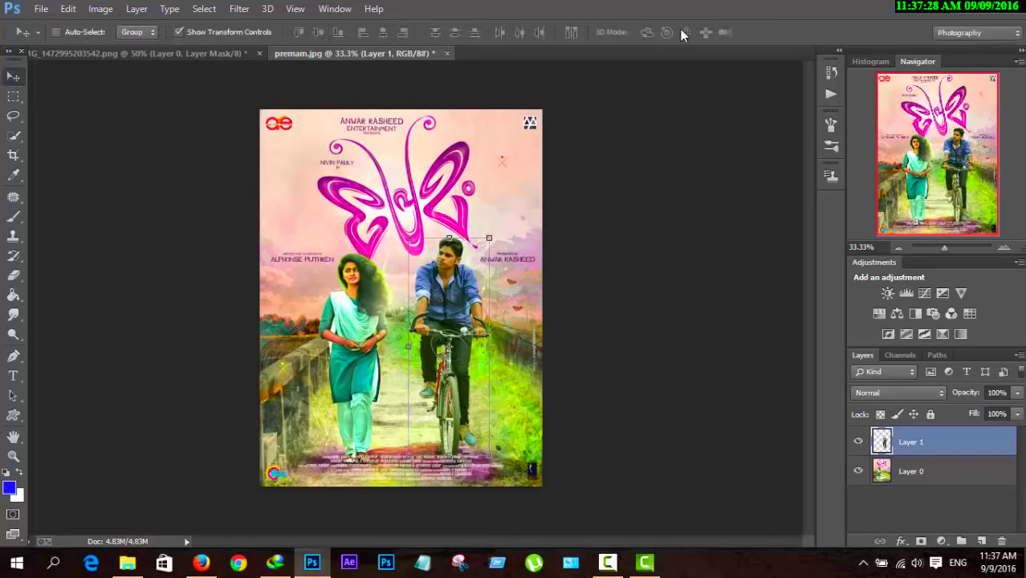
click(177, 32)
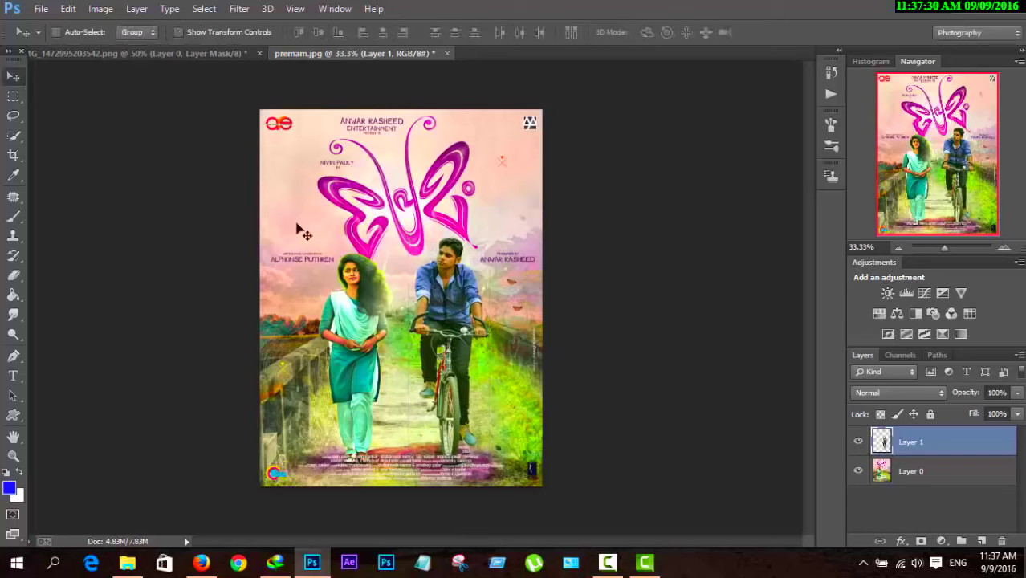
click(178, 32)
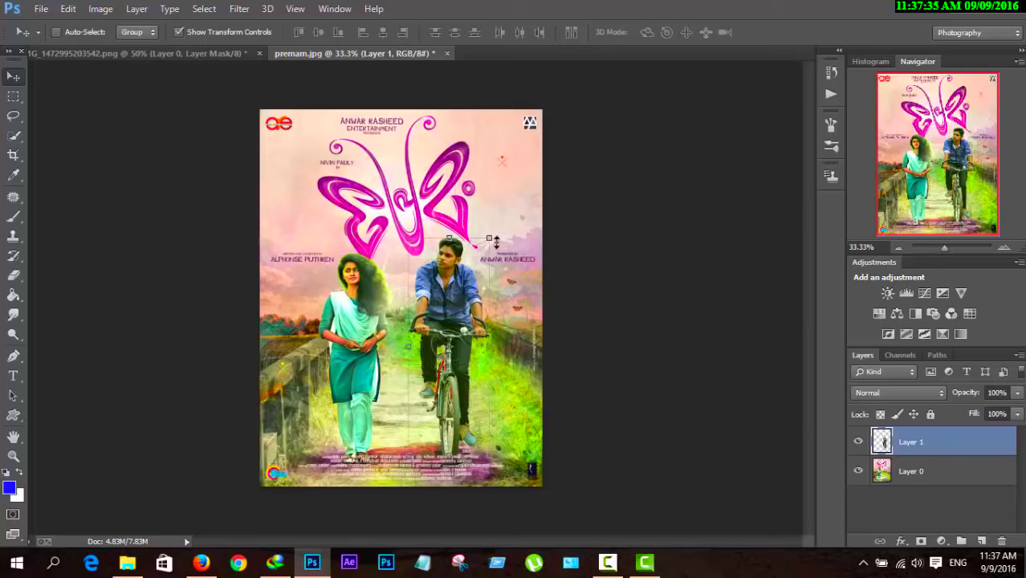
Perspective-transform the rider to about −3.70° angle and −4.71° skew, shifted left, and commit
right_click(443, 268)
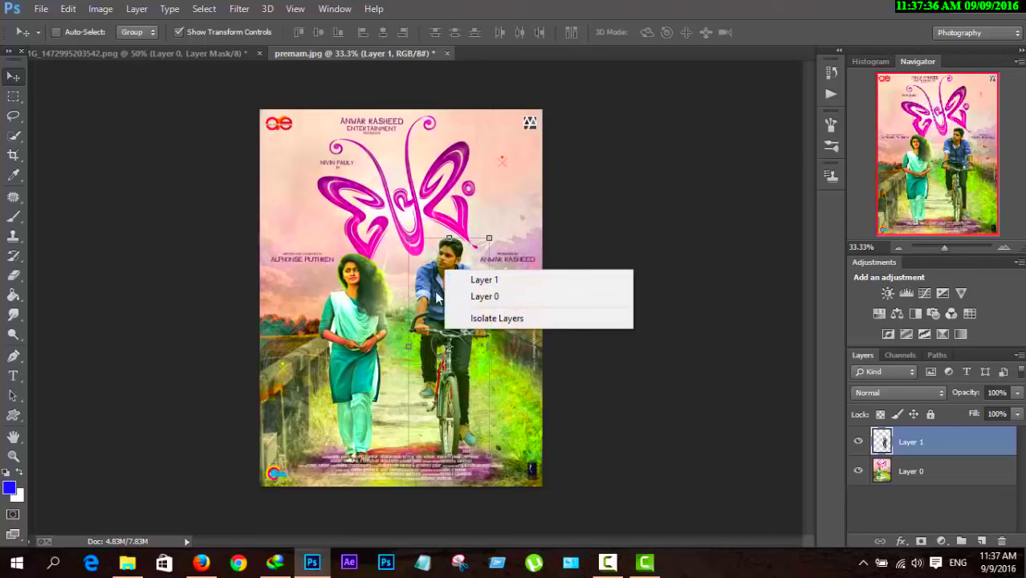
click(425, 289)
key(ctrl+t)
right_click(446, 273)
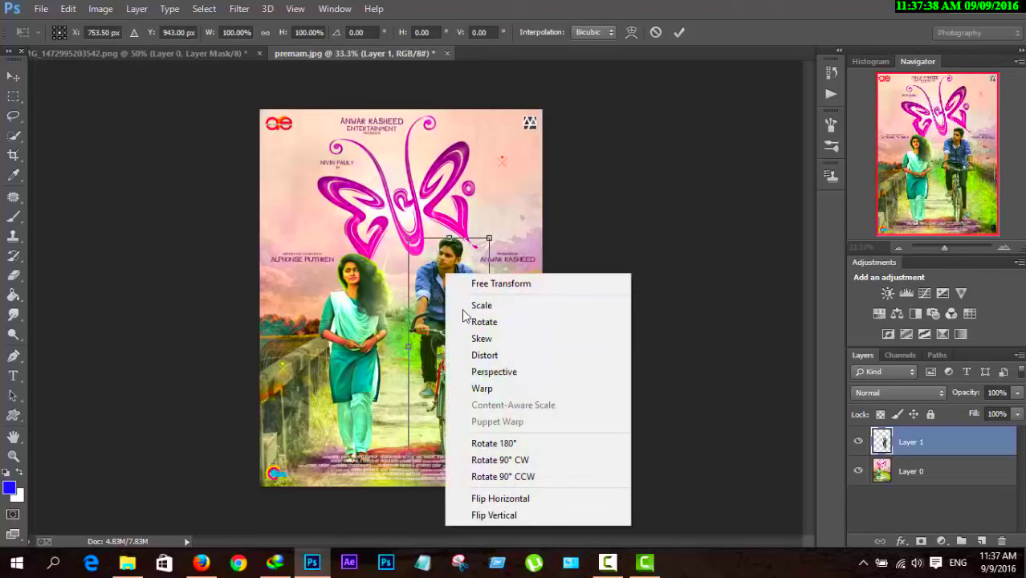
click(493, 372)
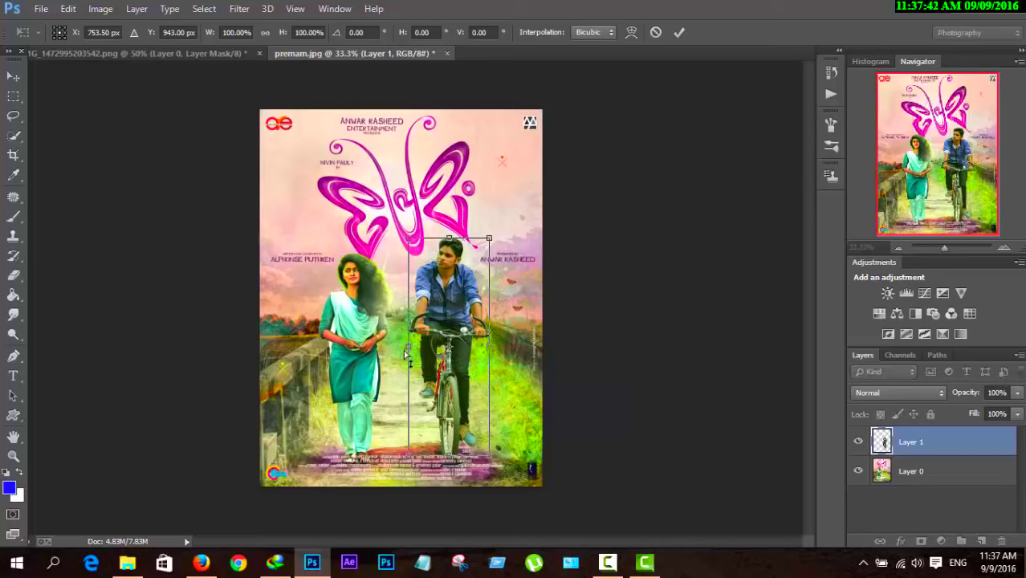
drag(406, 353, 405, 350)
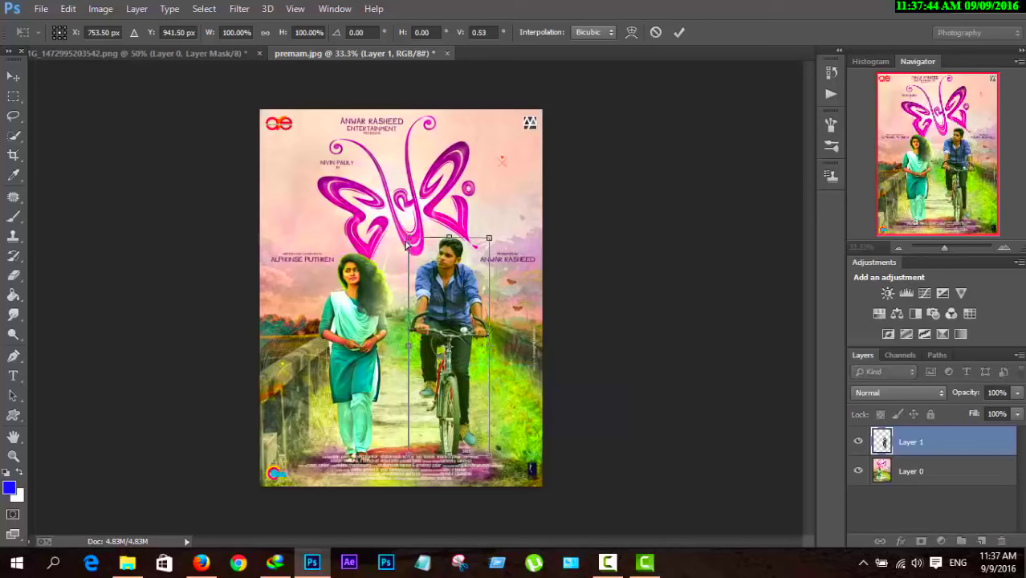
drag(410, 244, 411, 251)
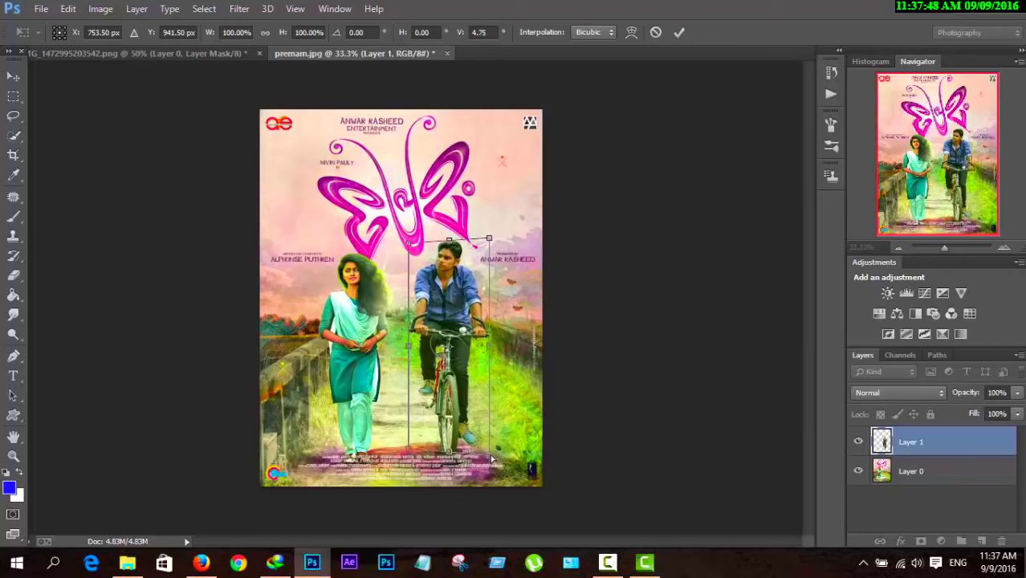
drag(489, 458, 485, 445)
drag(472, 408, 468, 409)
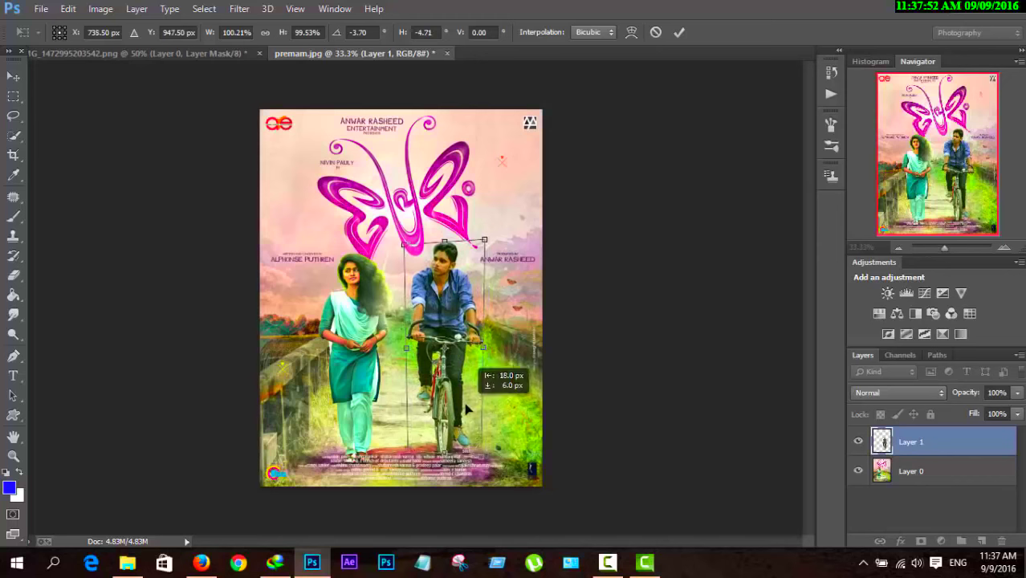
click(679, 33)
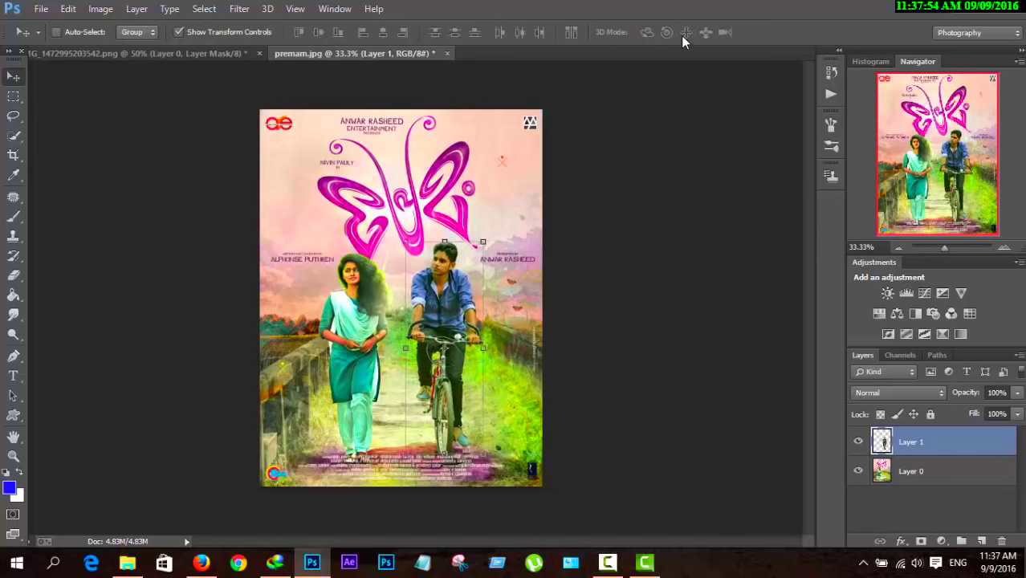
Hide the transform controls and zoom in on the lower part of the poster
click(177, 28)
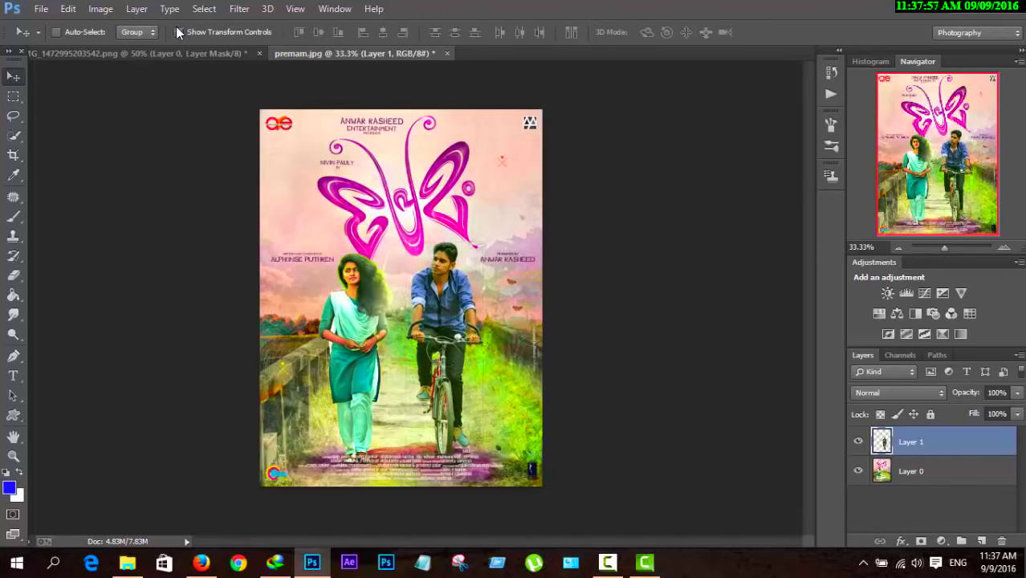
key(ctrl+plus)
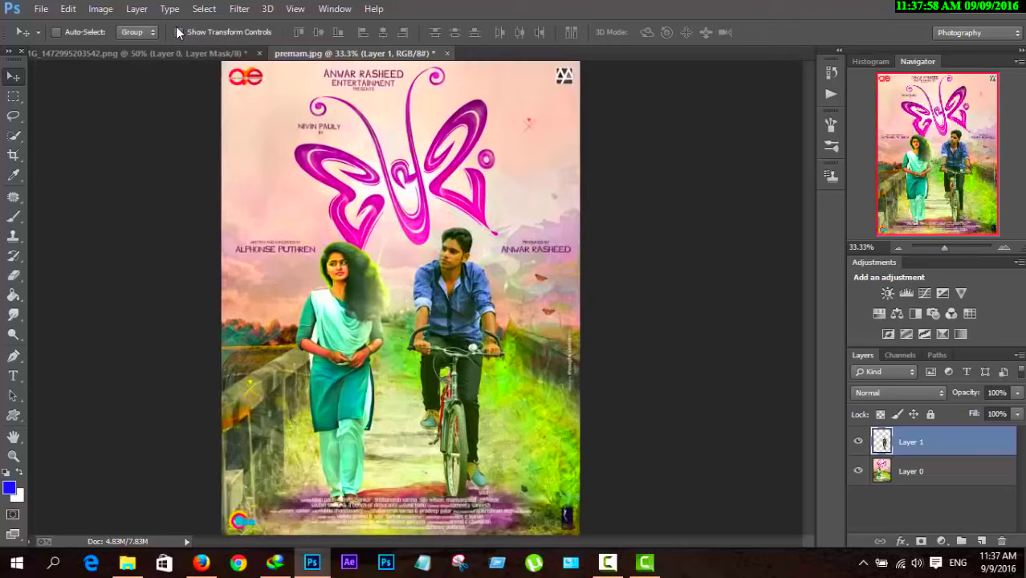
key(ctrl+plus)
scroll(282, 101, down, 2)
scroll(326, 274, down, 2)
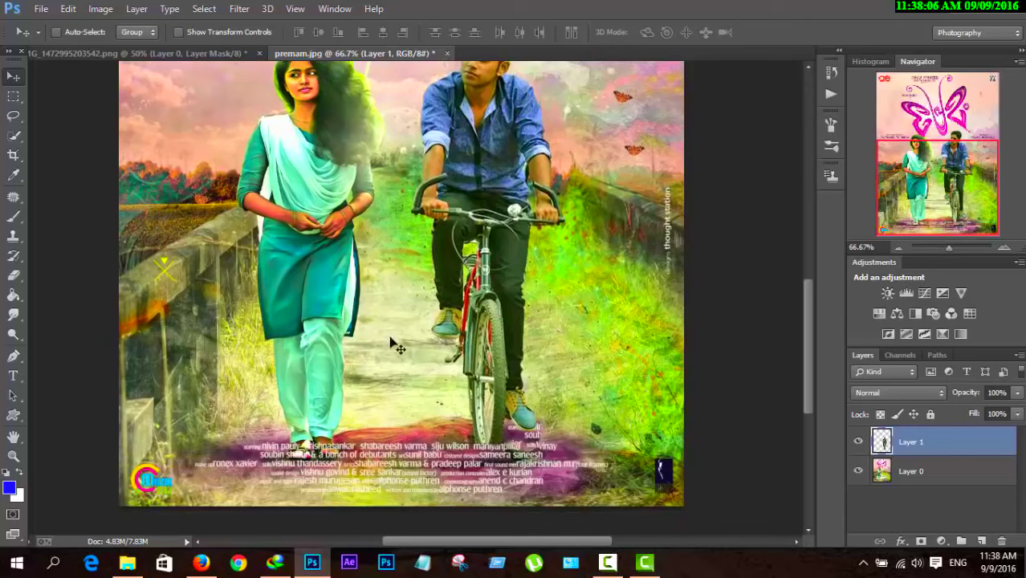
With the rider layer hidden, patch away the credit text on the grass in Layer 0
click(945, 476)
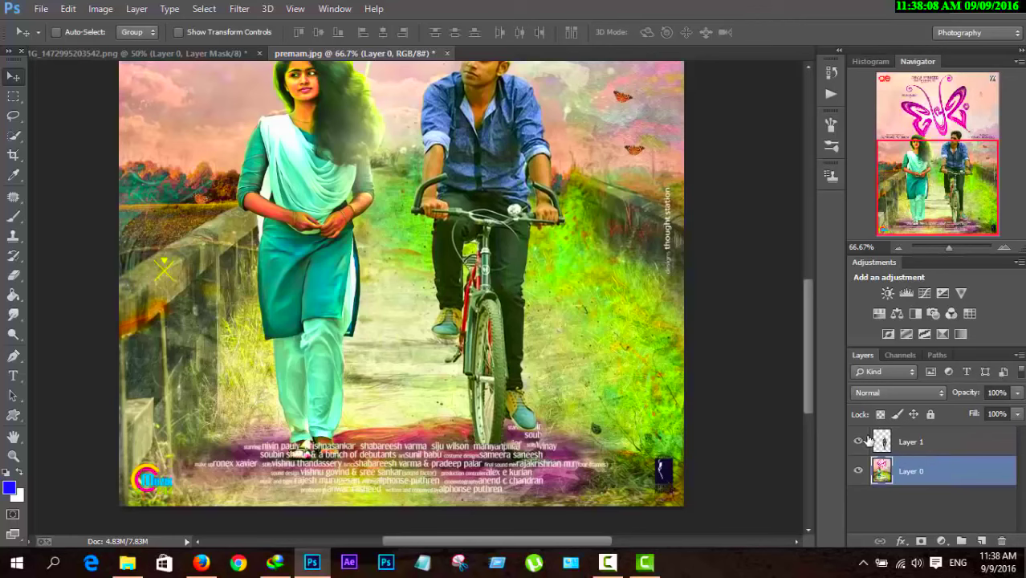
click(861, 441)
click(14, 196)
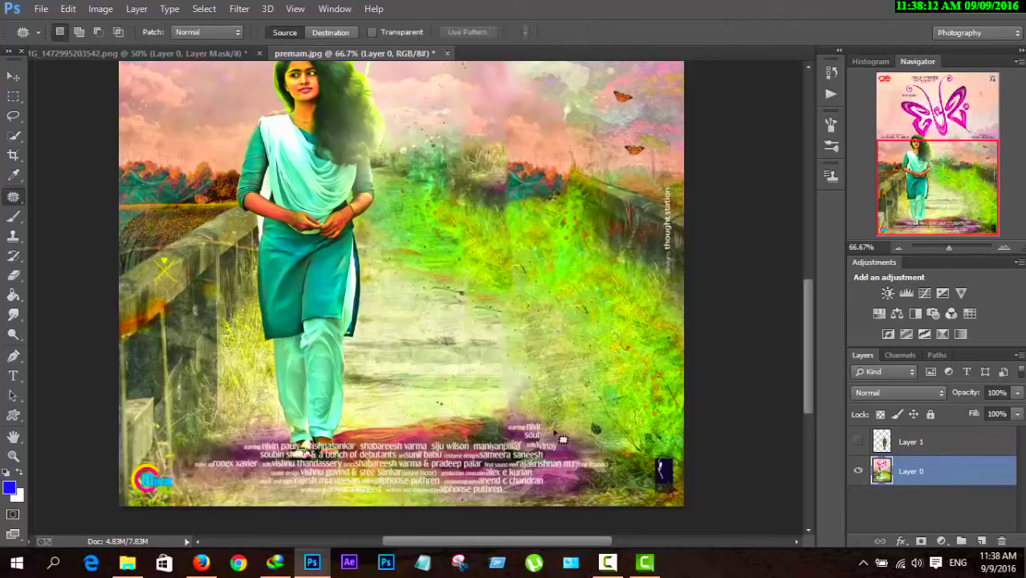
drag(562, 439, 580, 358)
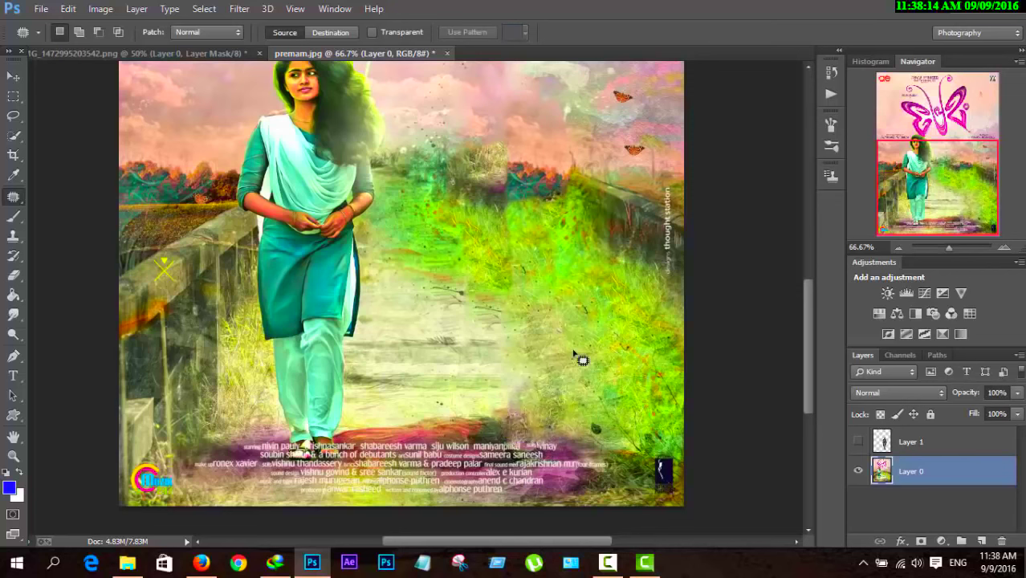
click(858, 441)
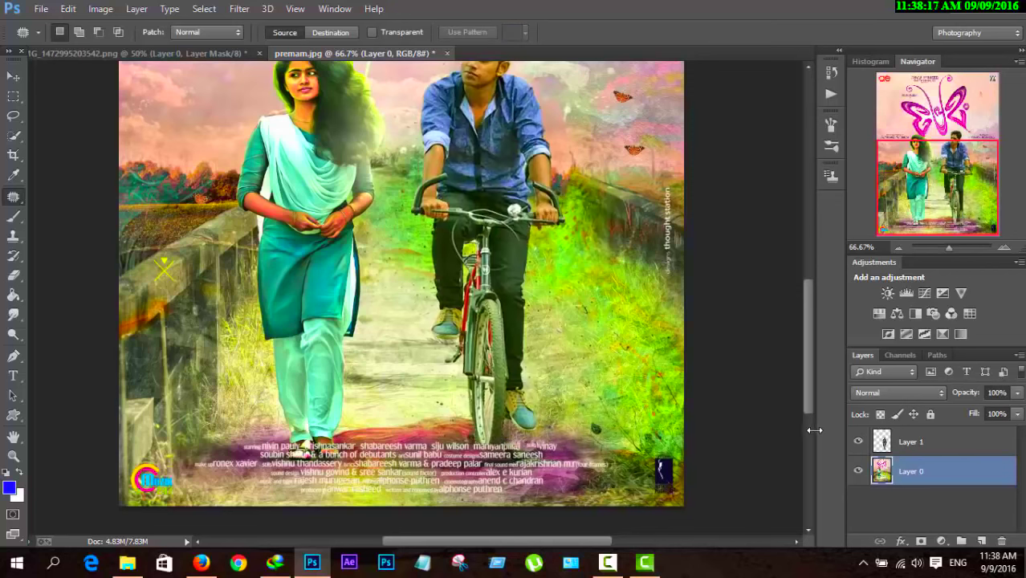
Flatten the poster's layers into a single image
key(ctrl+minus)
key(ctrl+minus)
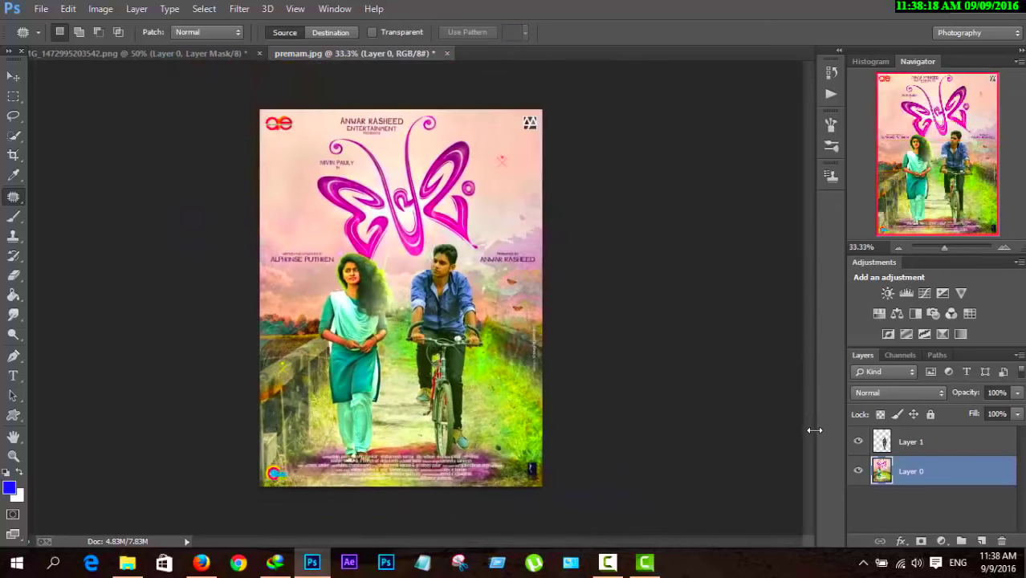
right_click(928, 485)
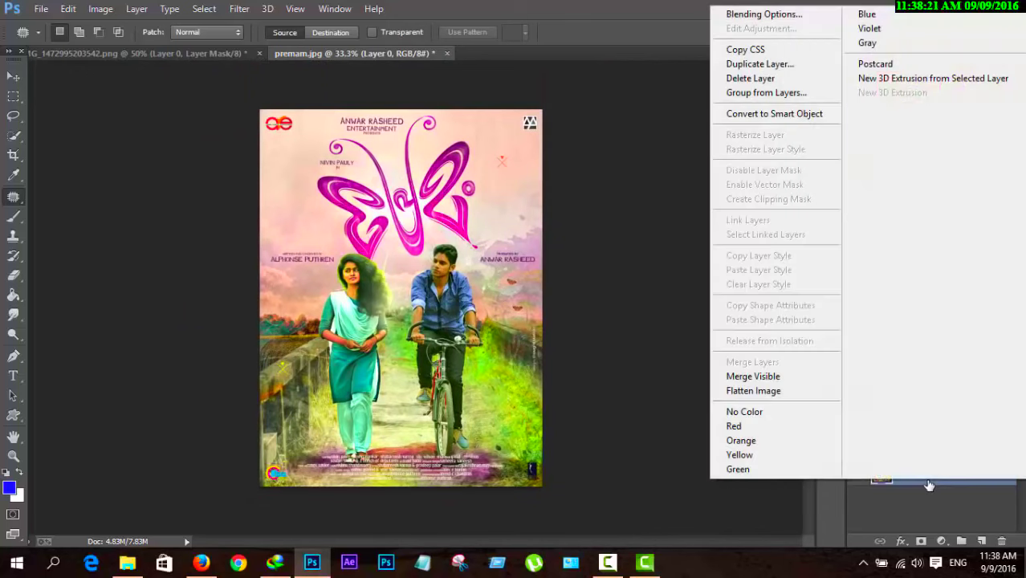
click(790, 393)
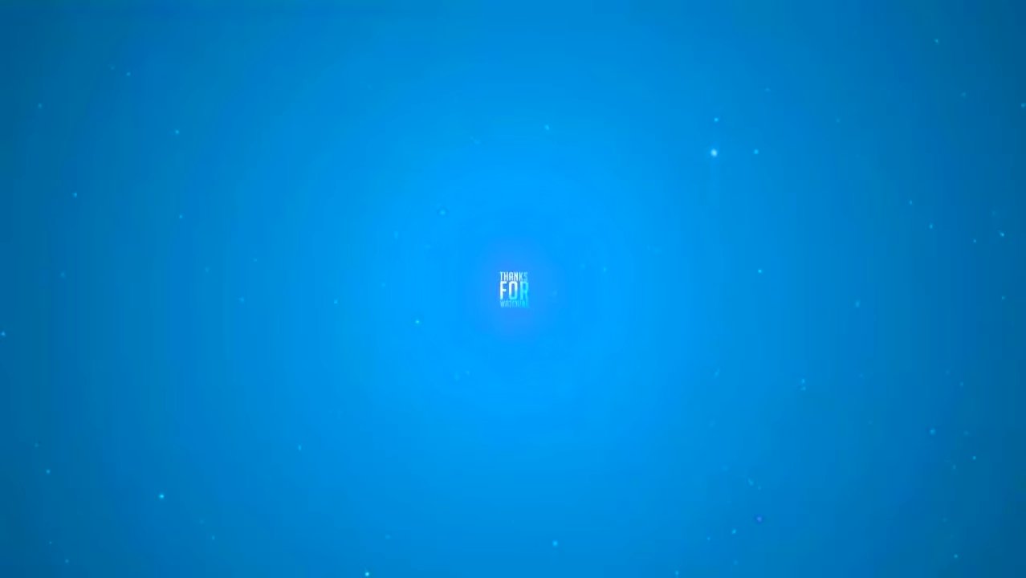